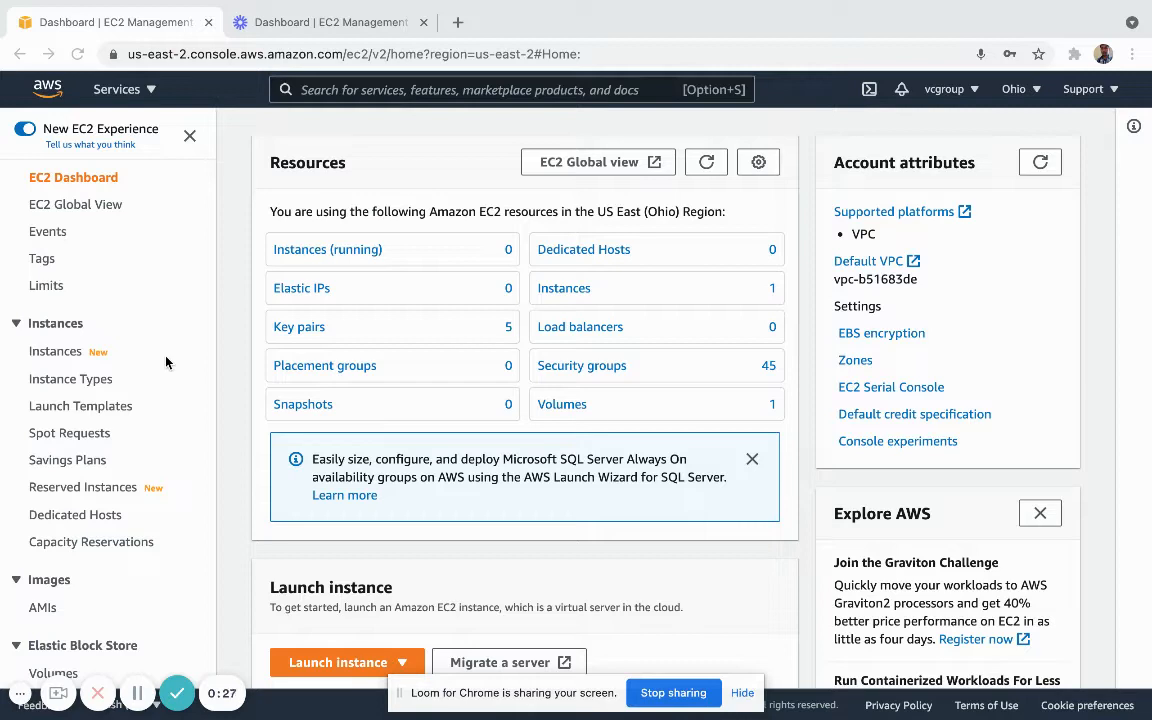
- Open the full list of EC2 instances without a state filter
click(55, 353)
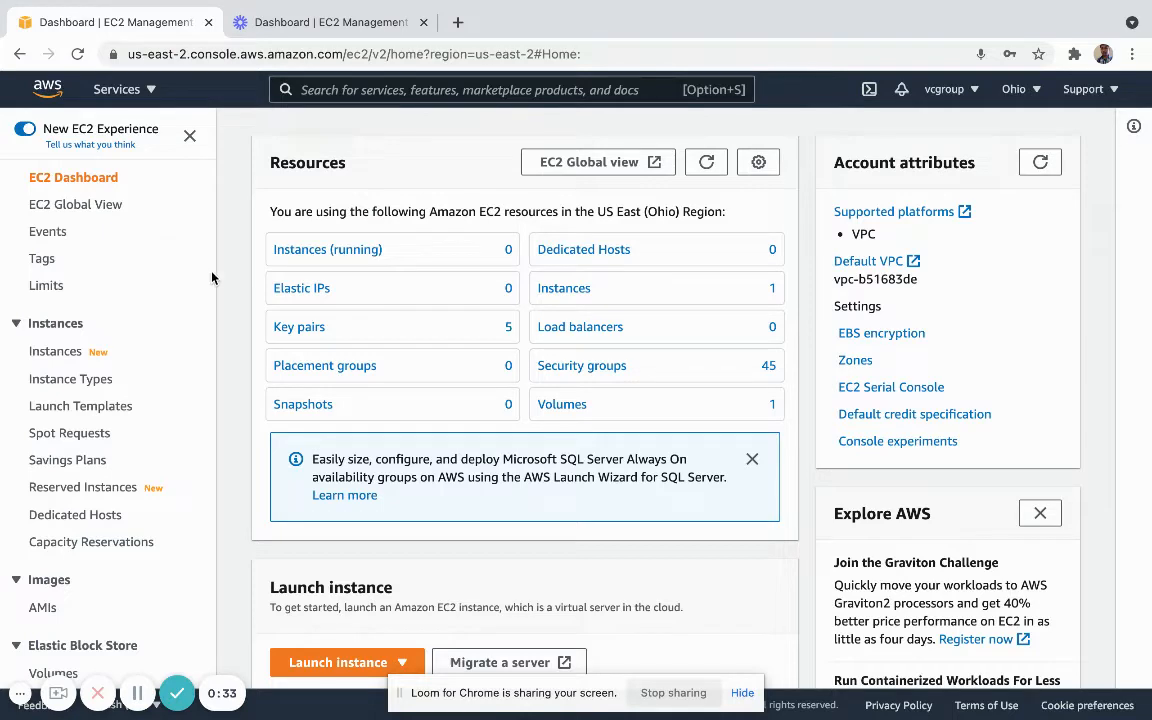
click(328, 249)
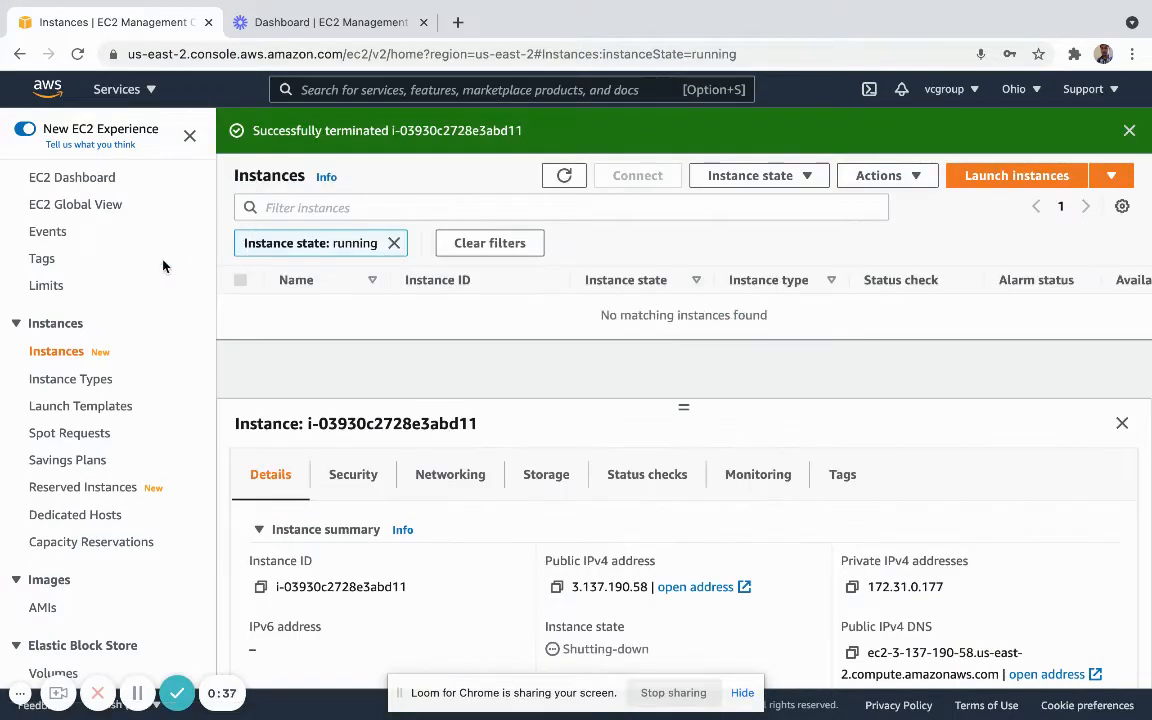
click(76, 354)
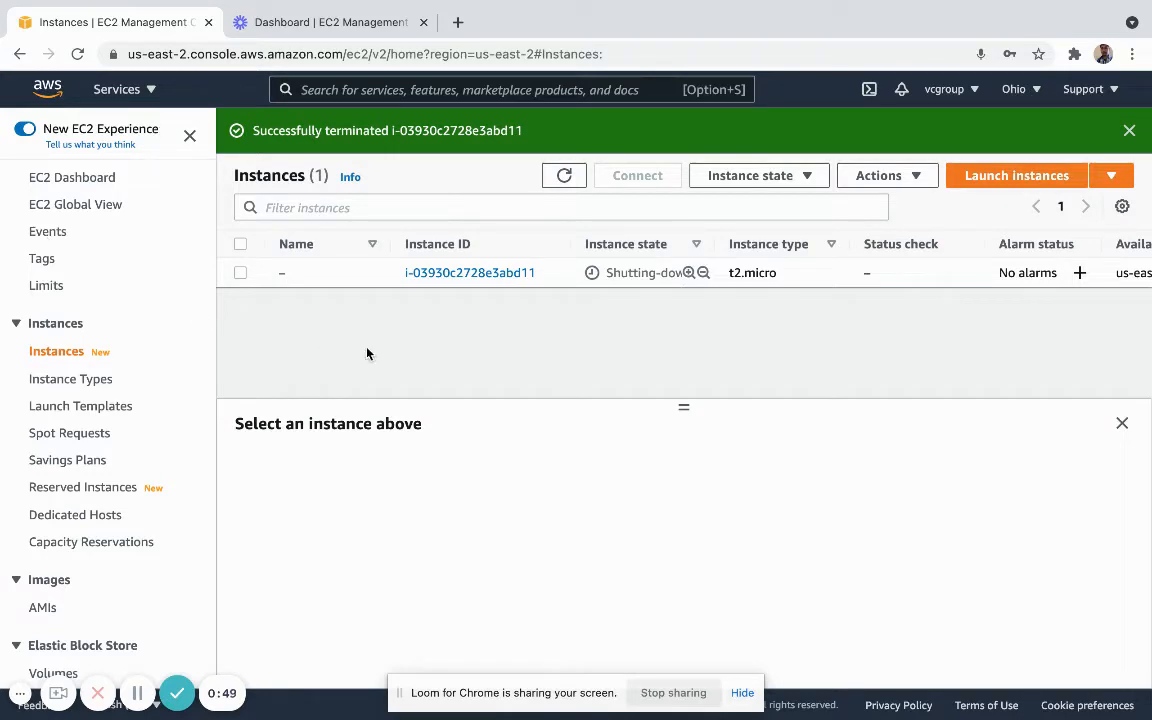
- Start a new instance launch with the 64-bit (x86) Amazon Linux 2 AMI and the t2.micro type, continuing to the instance details
click(1020, 180)
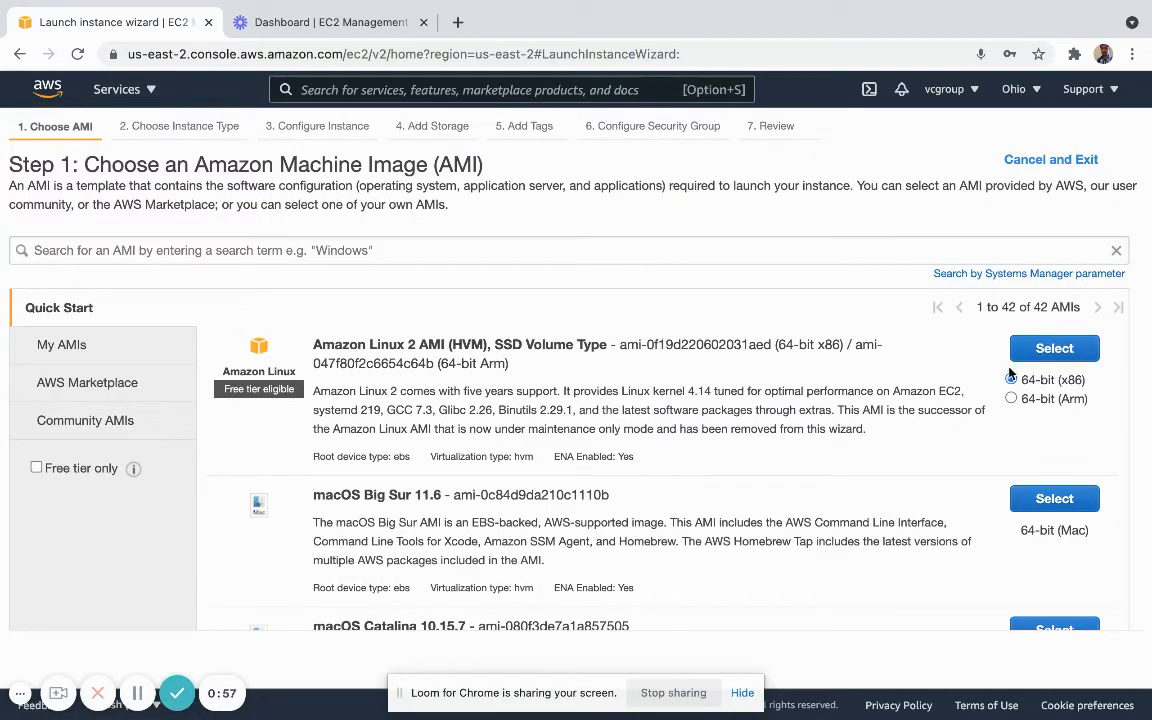
click(1054, 349)
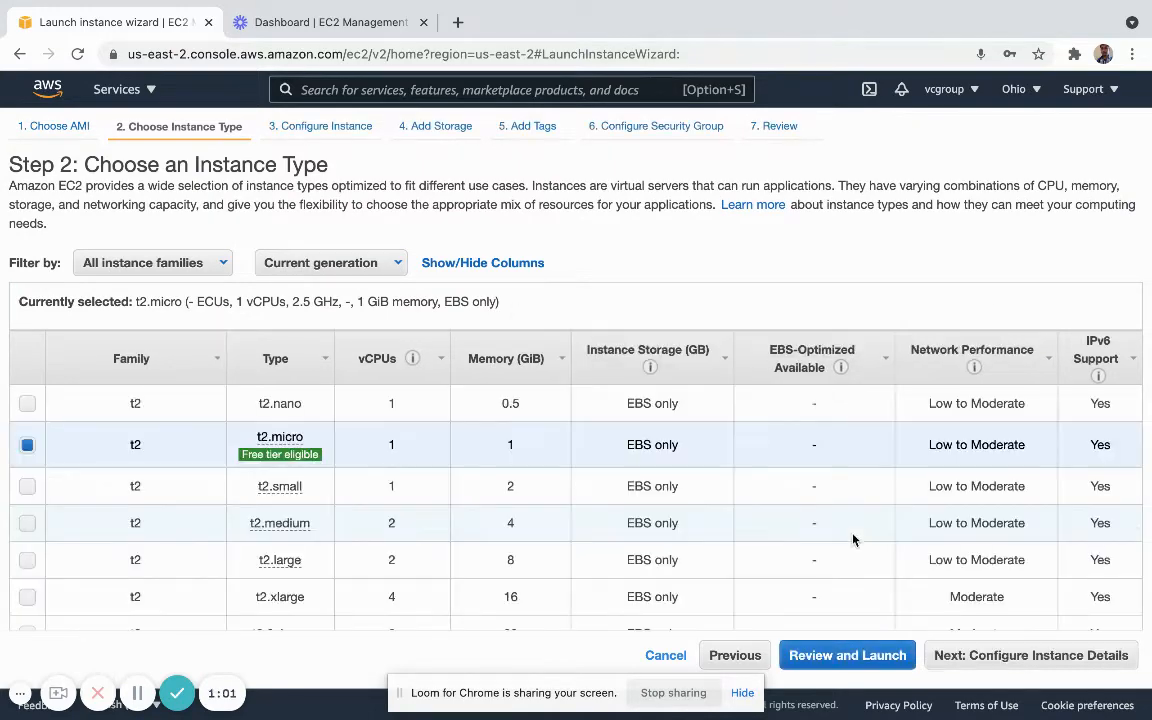
mouse_move(294, 463)
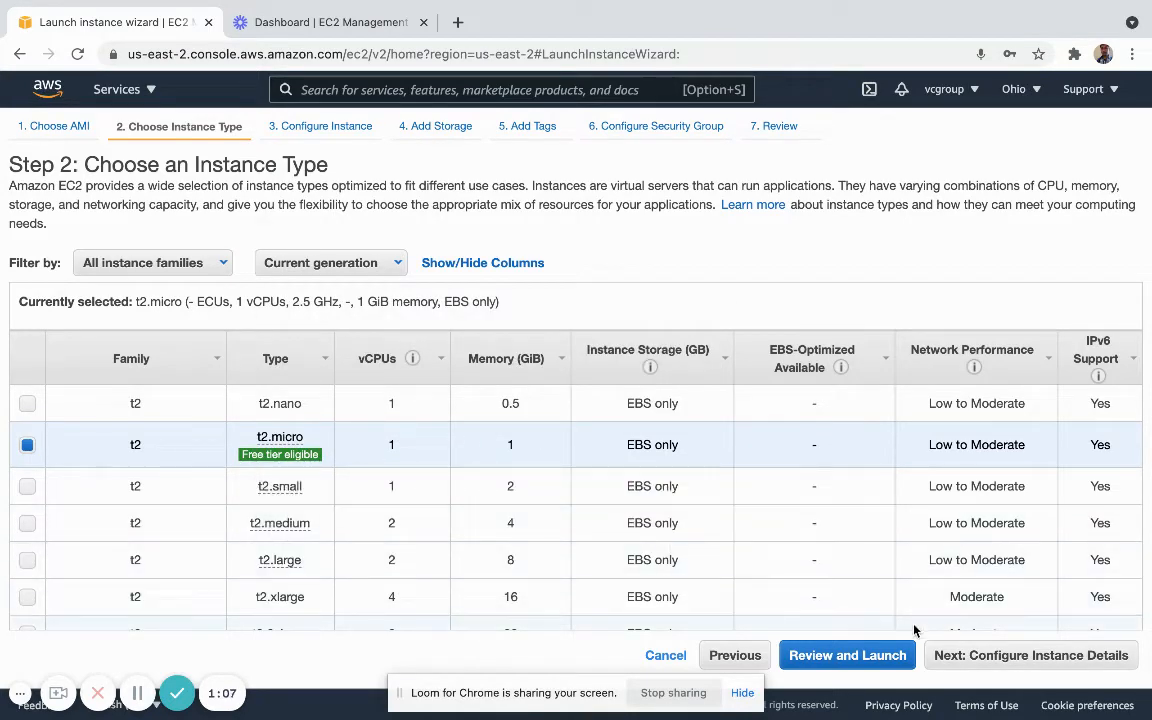
click(993, 658)
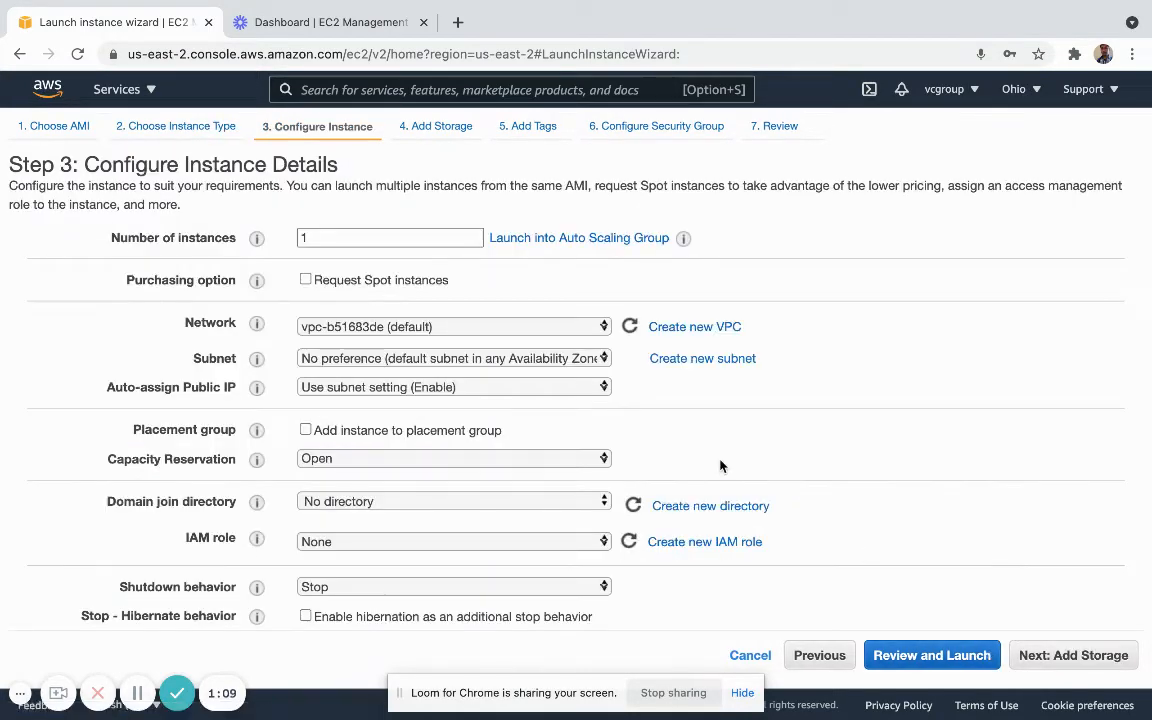
- Begin the instance's user data script, entered as text, with the line "!#/bin/bash"
scroll(720, 465, down, 8)
click(437, 551)
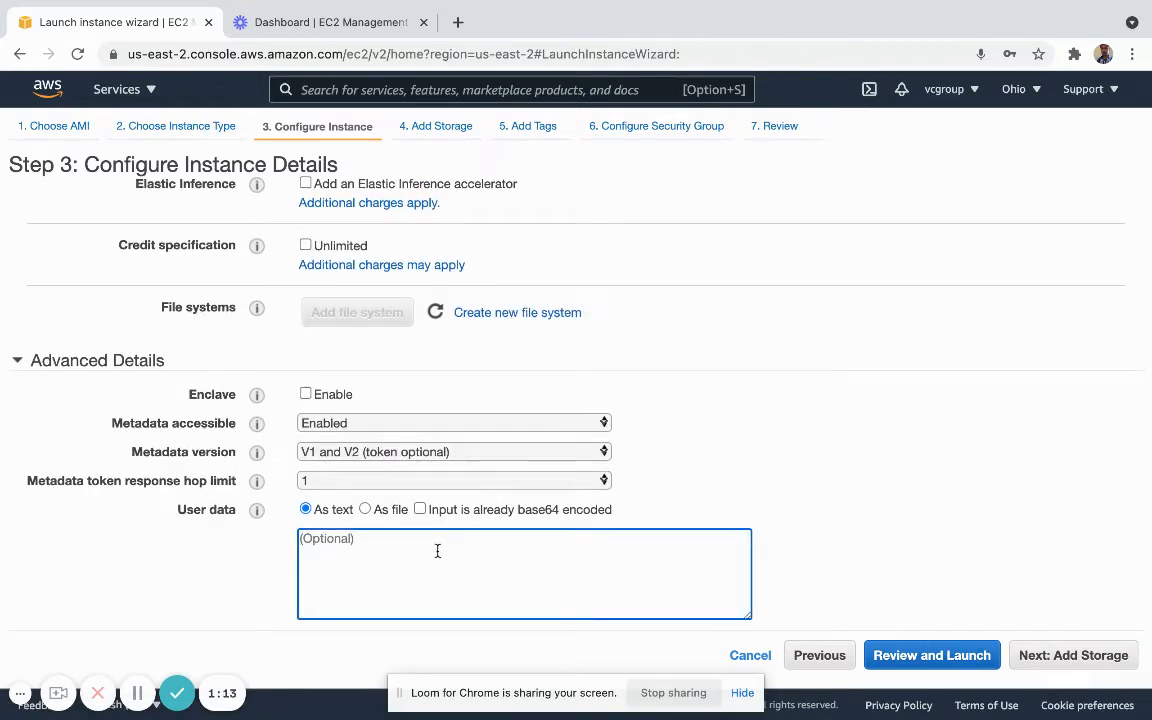
text(#)
text(#)
text(/)
text(ba)
text(is)
text(n/)
text(bash)
key(Return)
- Add the line "sudo yum update -y" as the script's second line
text(sudo )
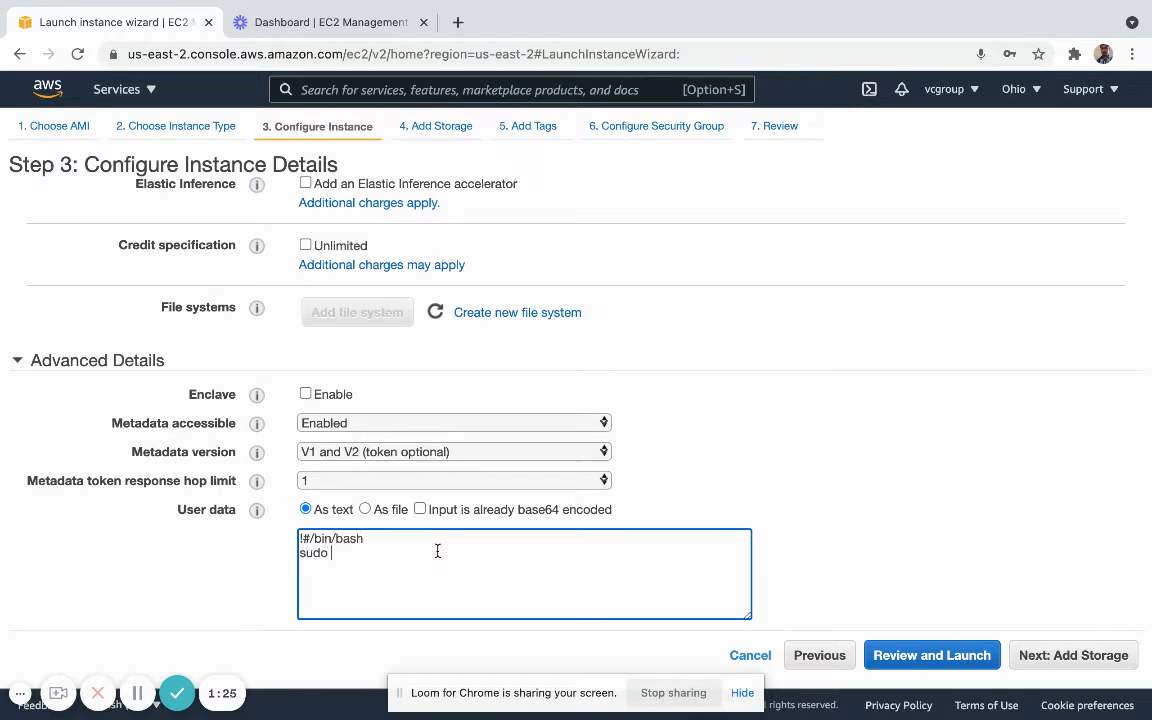
text(yum install git)
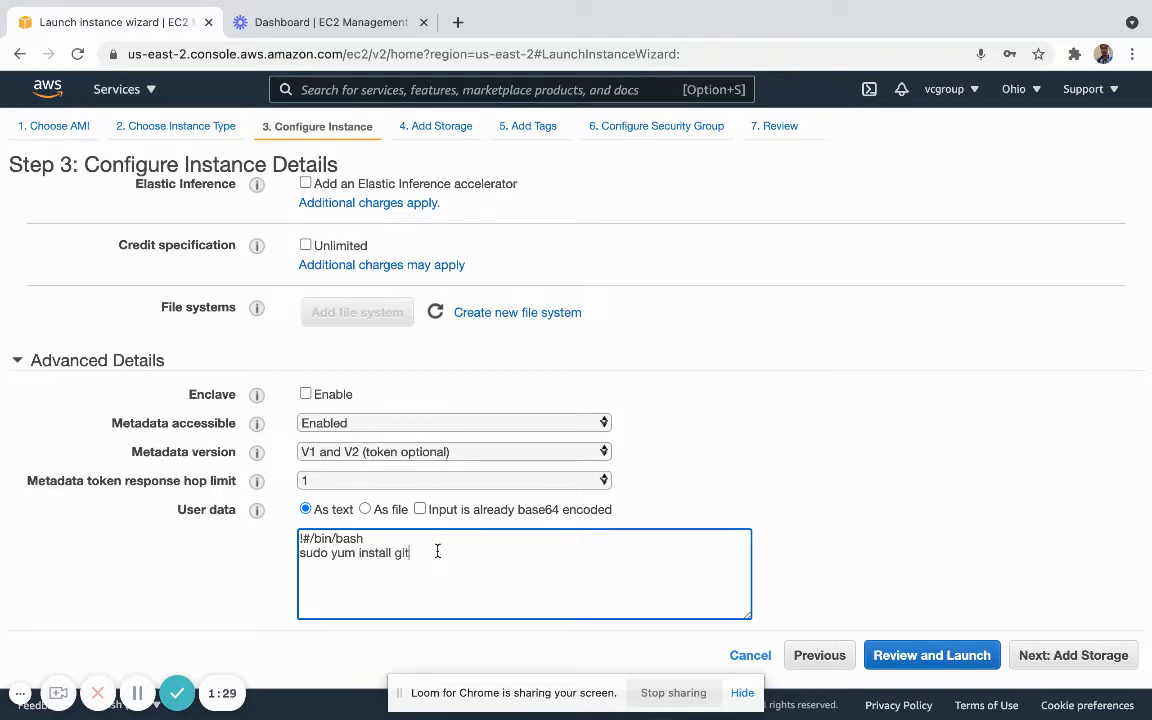
key(BackSpace)
key(BackSpace)
key(BackSpace)
key(BackSpace)
key(BackSpace)
key(BackSpace)
key(BackSpace)
key(BackSpace)
key(BackSpace)
key(BackSpace)
key(BackSpace)
text(update -y)
key(Return)
- Add the line "sudo yum install git -y" to the end of the user data script
text(sudo )
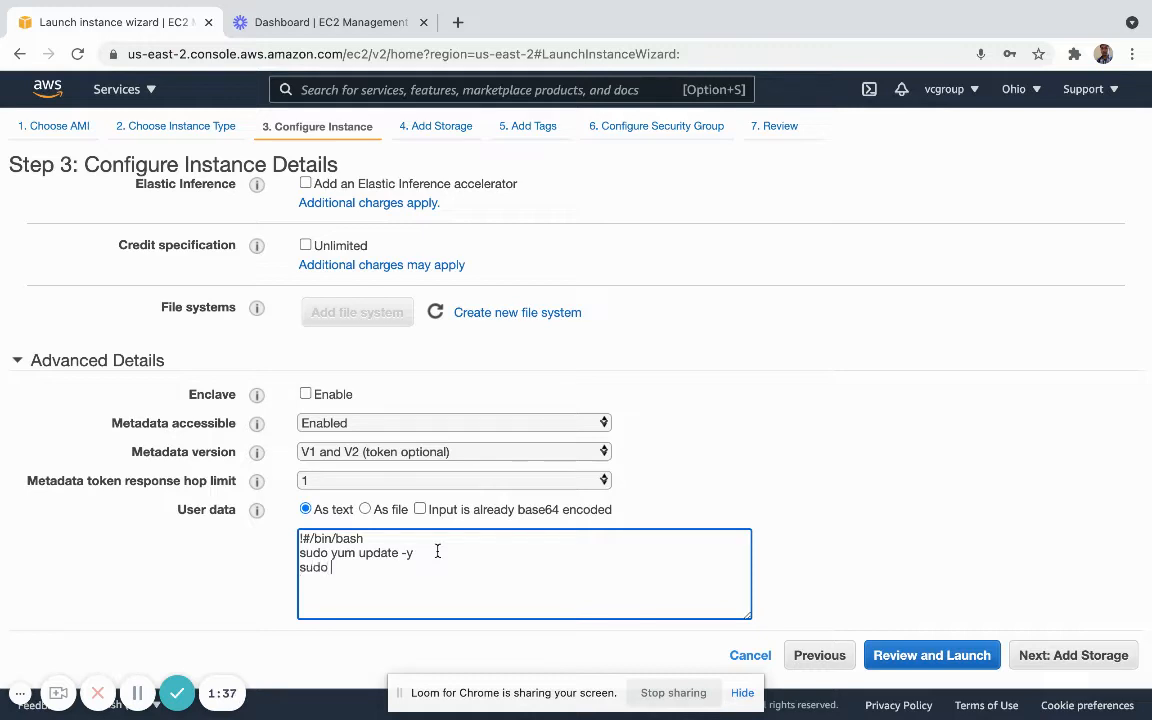
text(yum install git -)
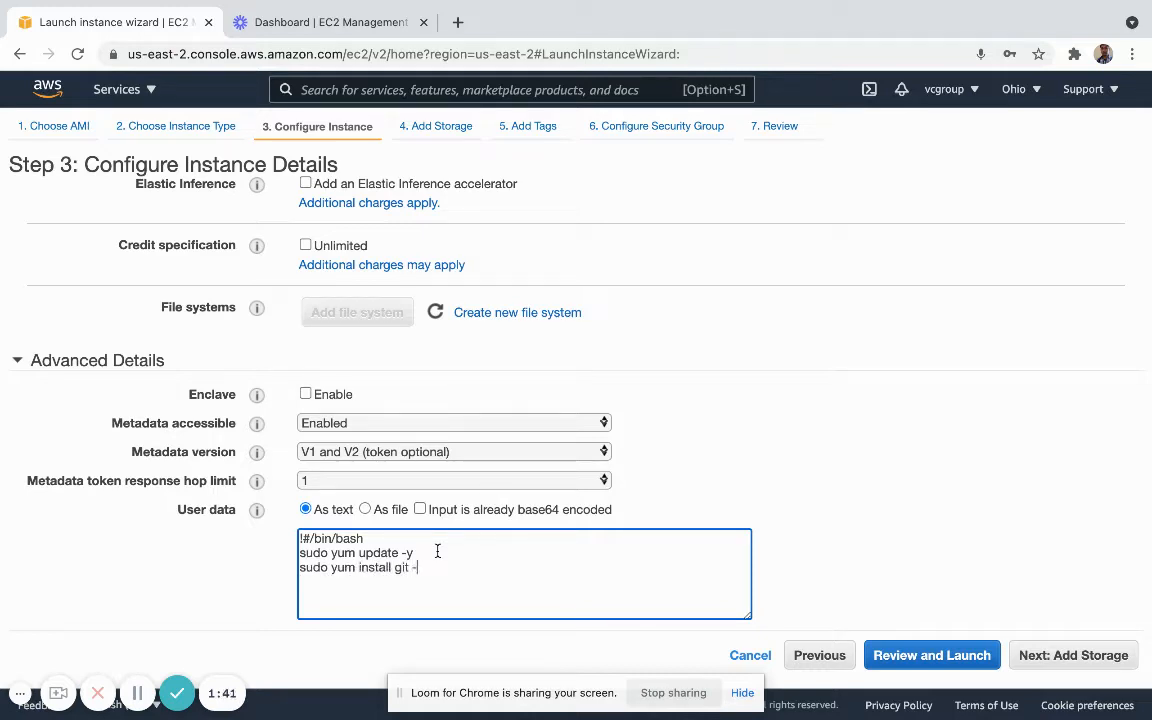
text(y)
- Skip to the launch review and launch the instance with the existing baselinekey key pair, acknowledging access to its private key
click(930, 657)
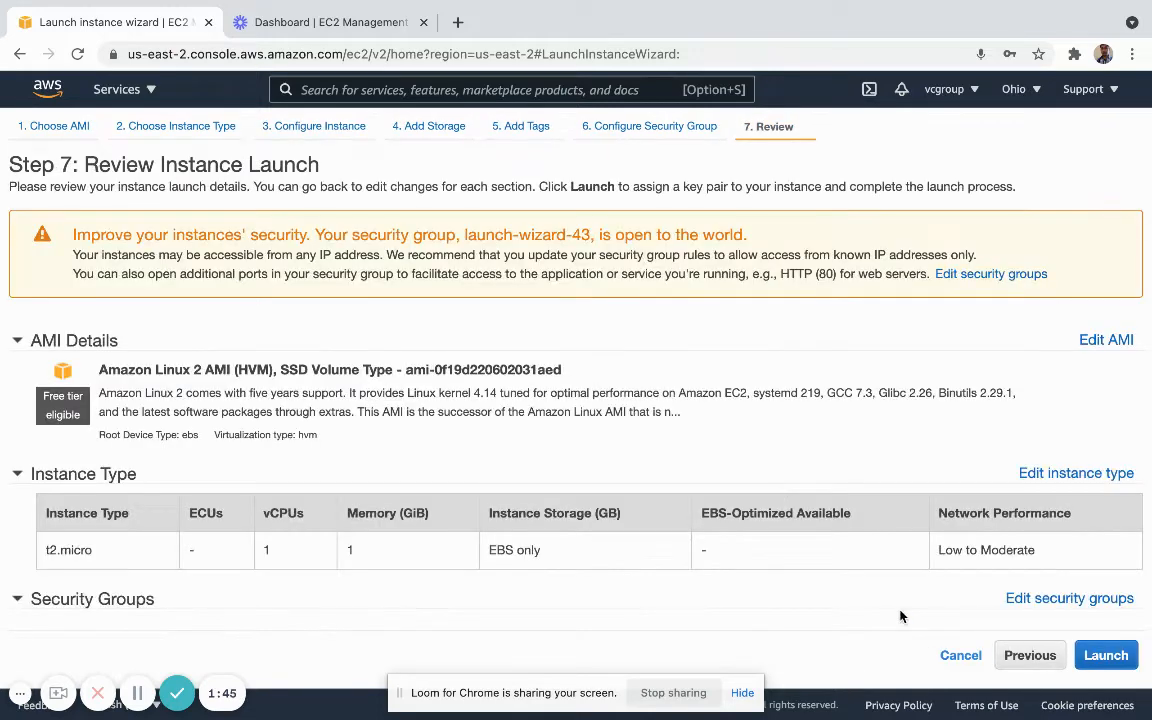
click(1106, 655)
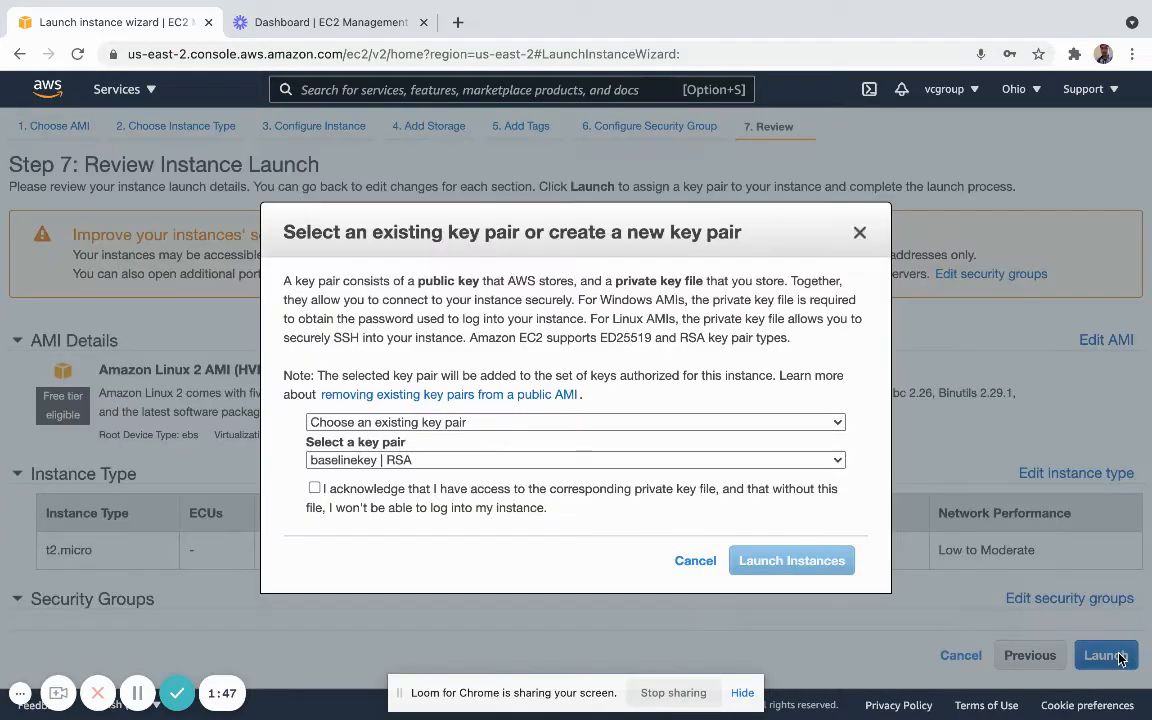
click(315, 489)
click(772, 562)
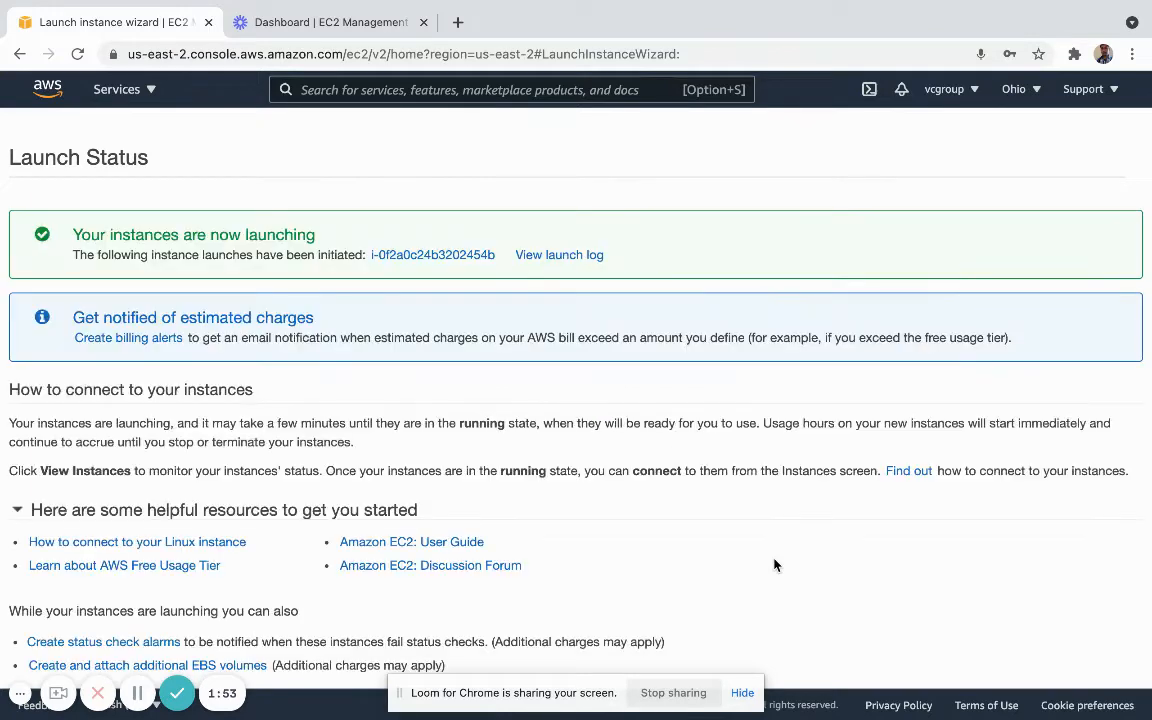
- Open the newly launched instance in the instance list and name it git_baseline
click(443, 256)
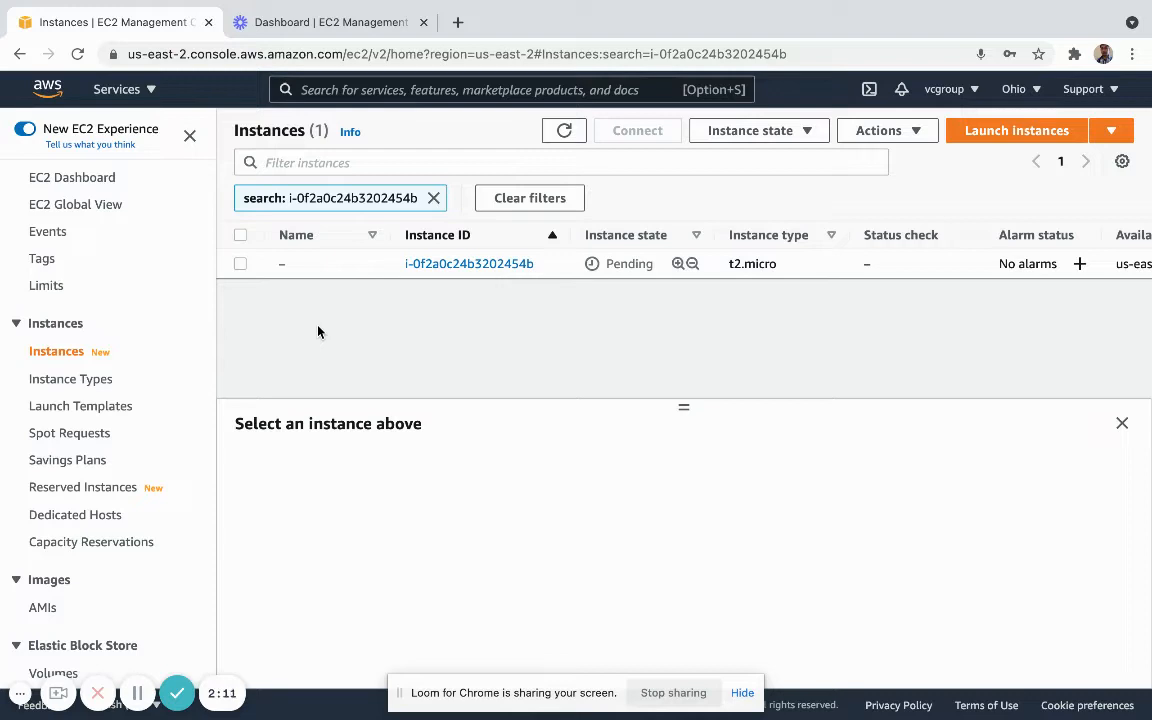
click(296, 266)
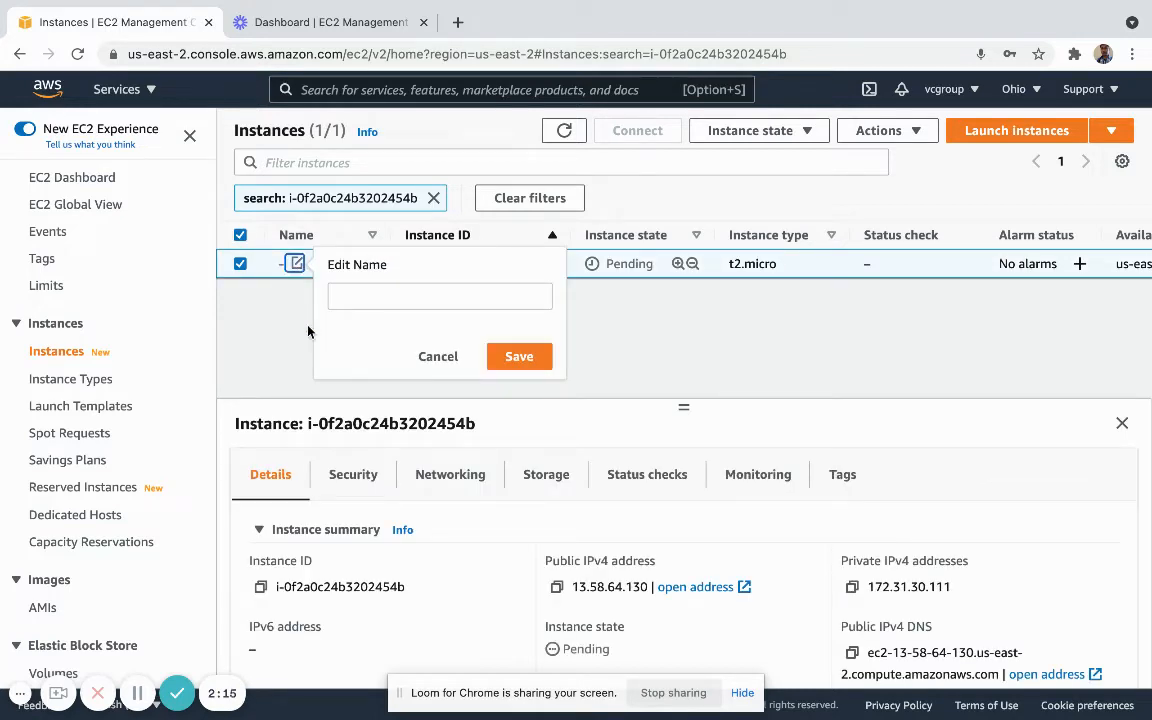
click(381, 297)
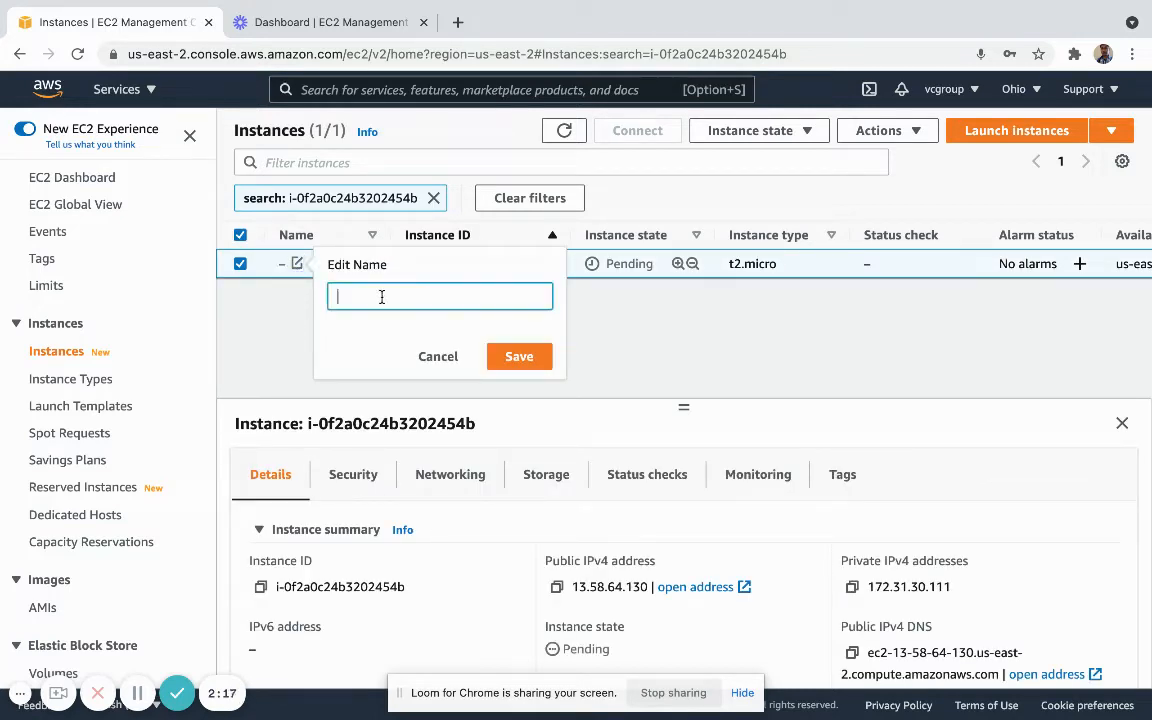
text(git_baseline)
click(532, 360)
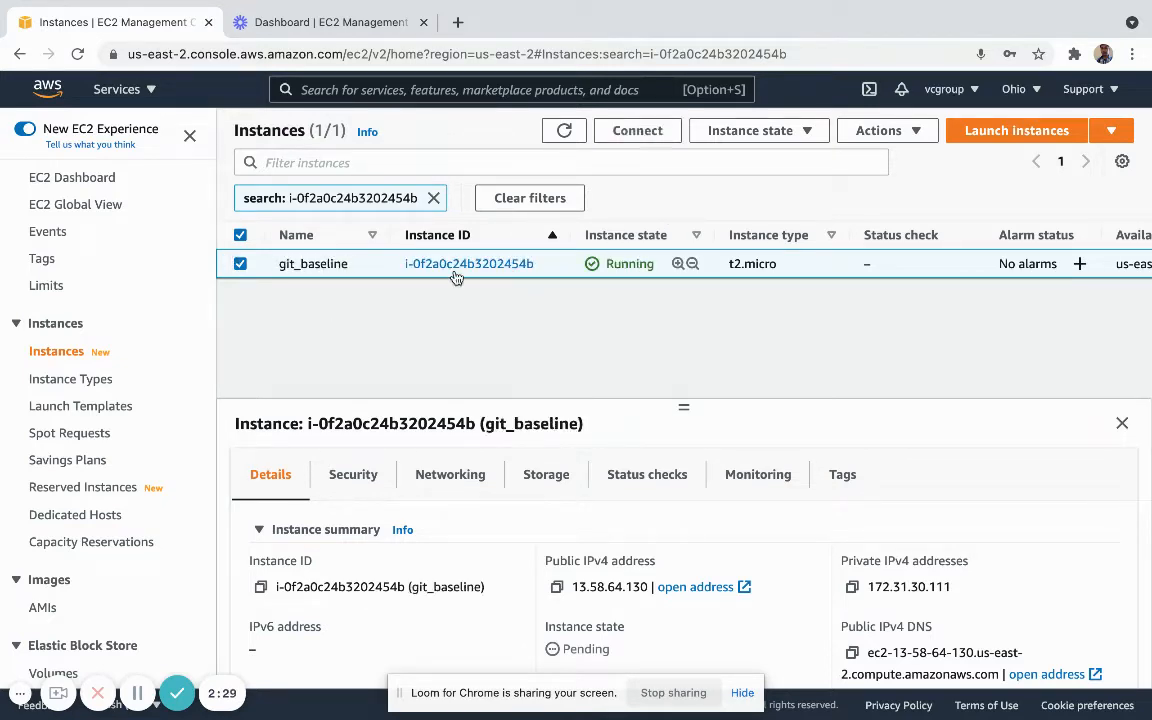
- Refresh the instance list and copy the example SSH client command for connecting to git_baseline
click(564, 130)
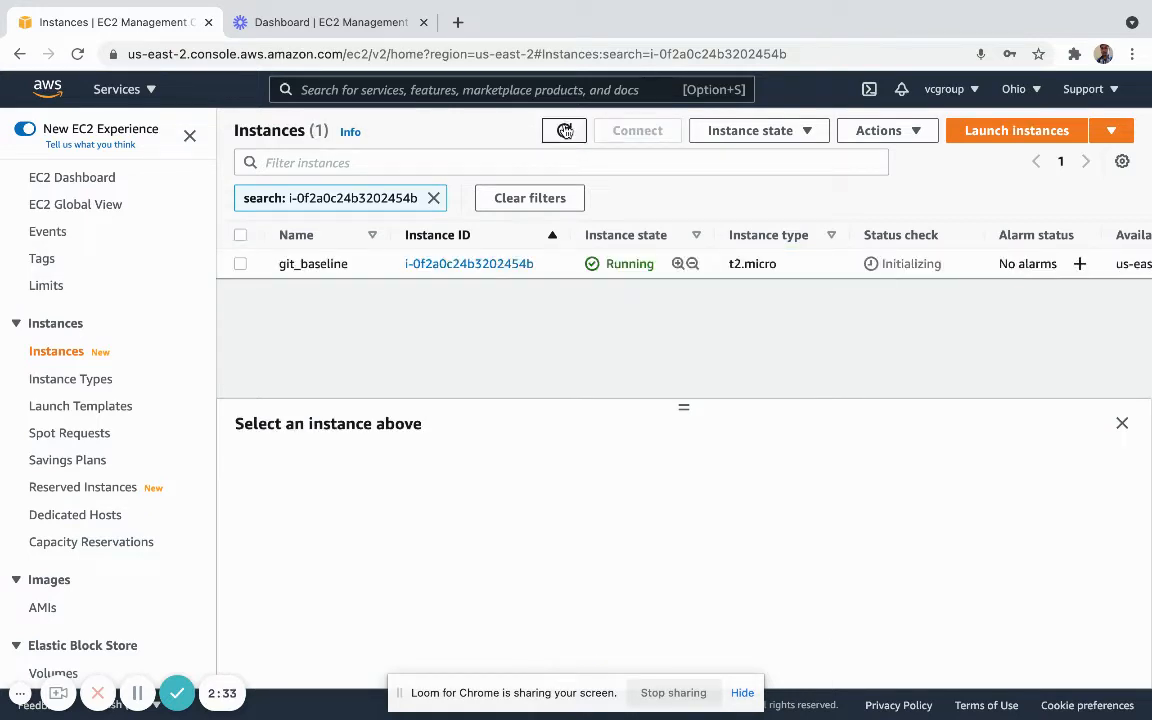
click(241, 264)
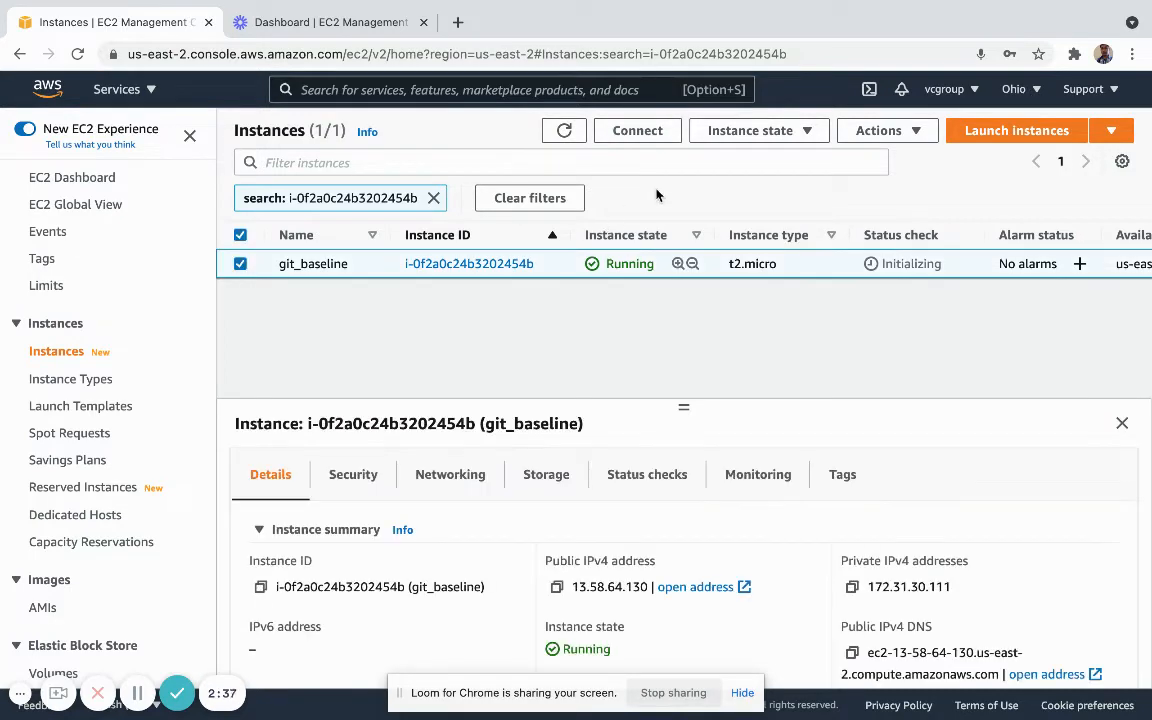
click(645, 133)
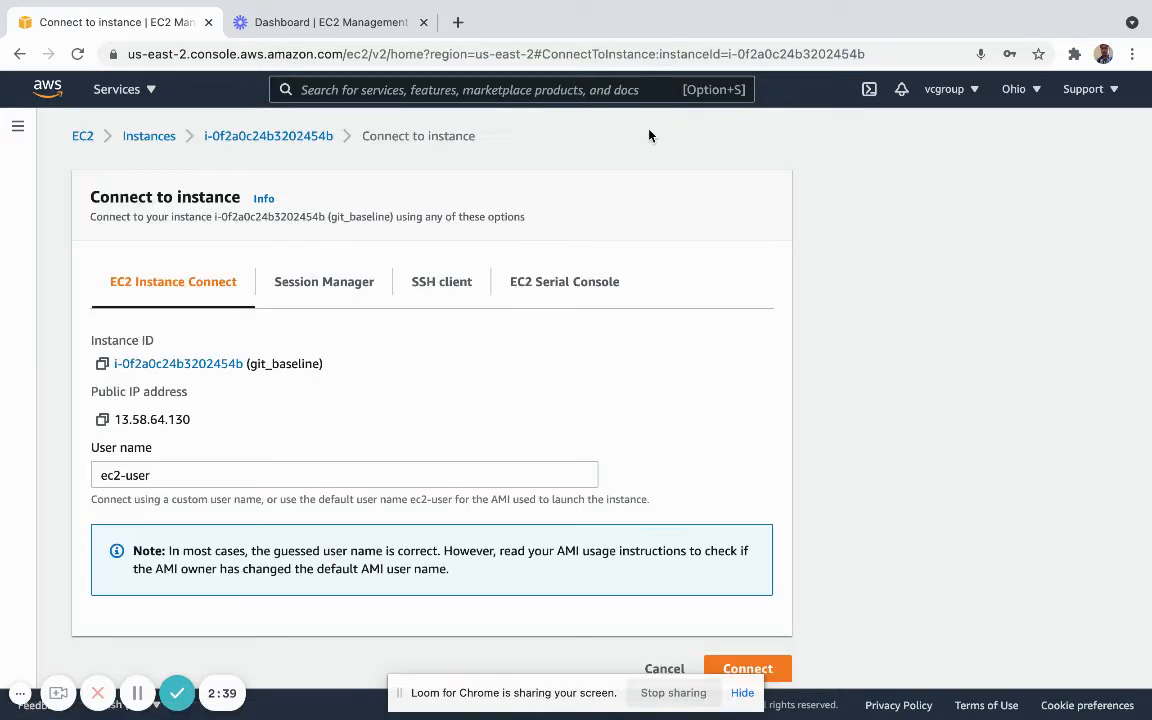
click(436, 290)
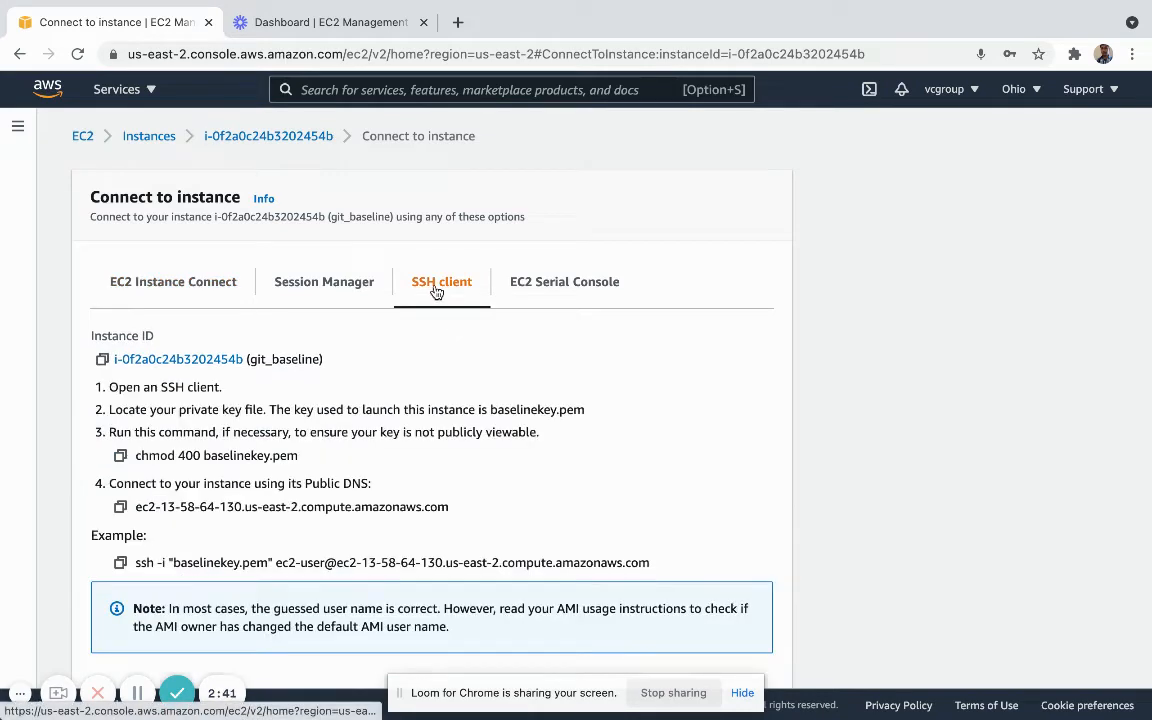
click(120, 563)
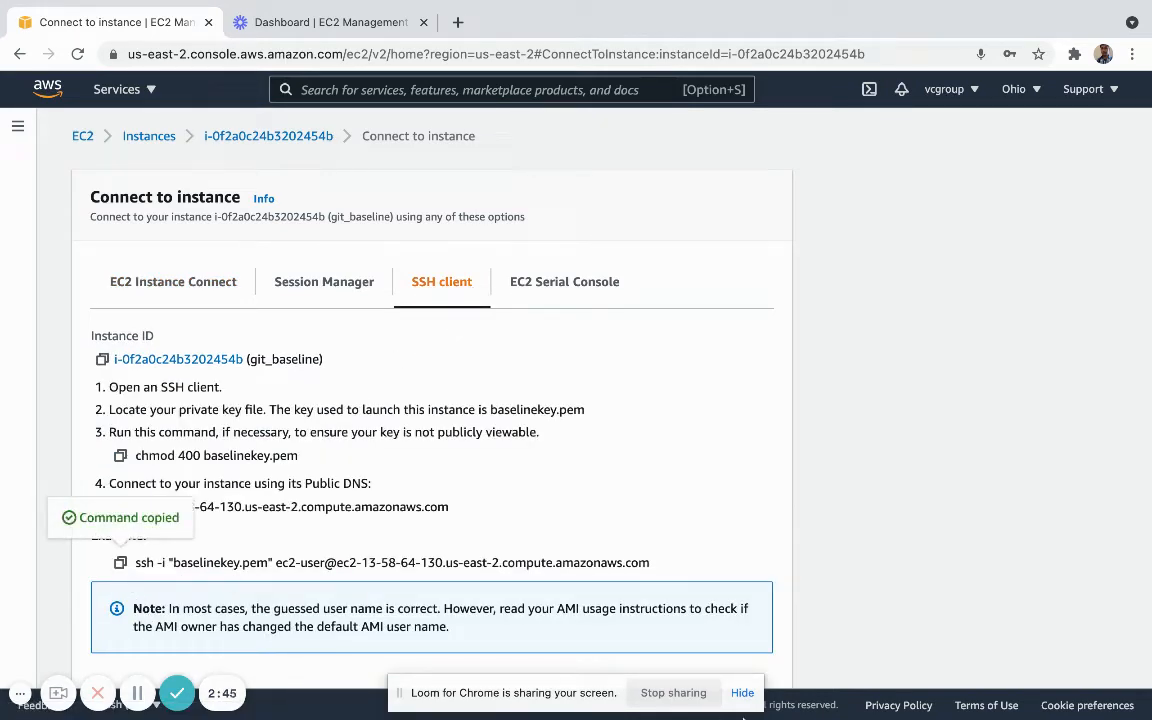
- Switch to Terminal and connect to the instance with the copied SSH command, accepting the host's authenticity
mouse_move(845, 710)
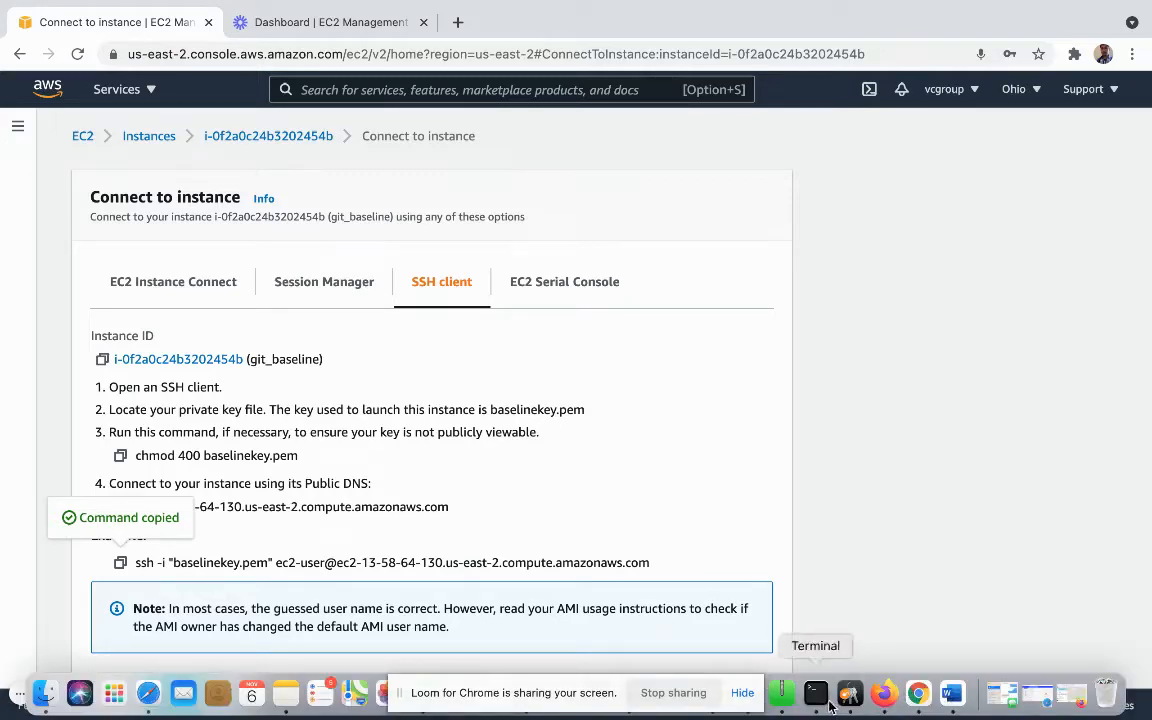
click(816, 692)
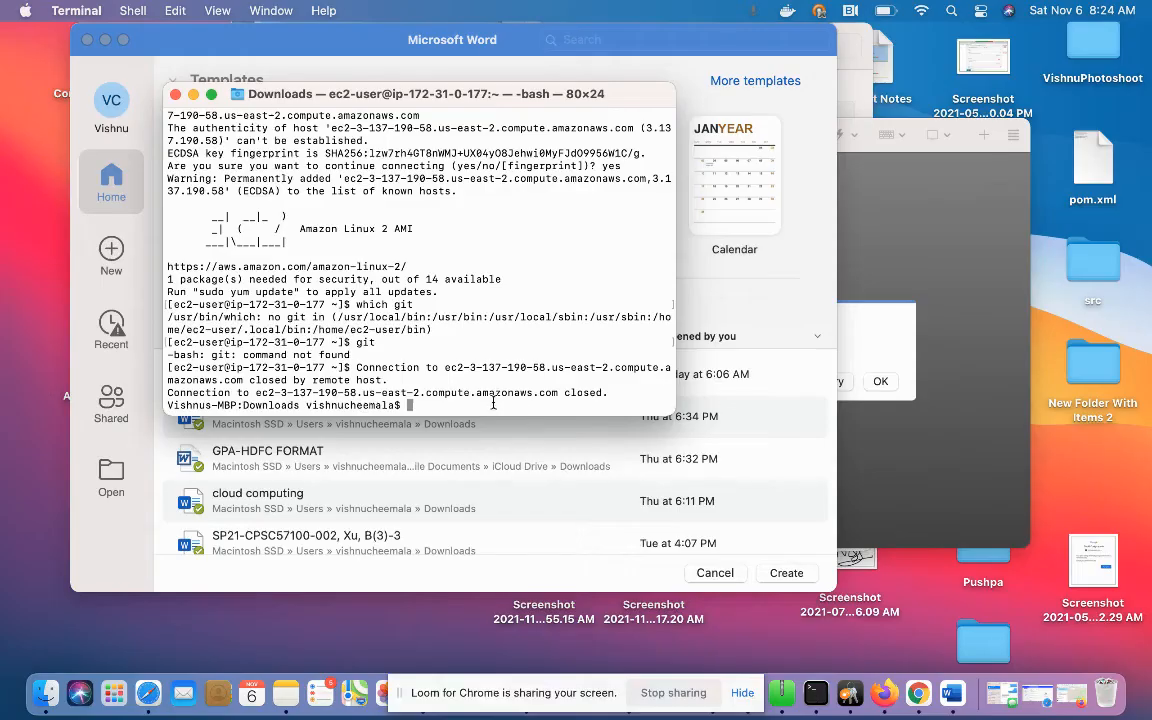
text(s)
key(BackSpace)
key(super+v)
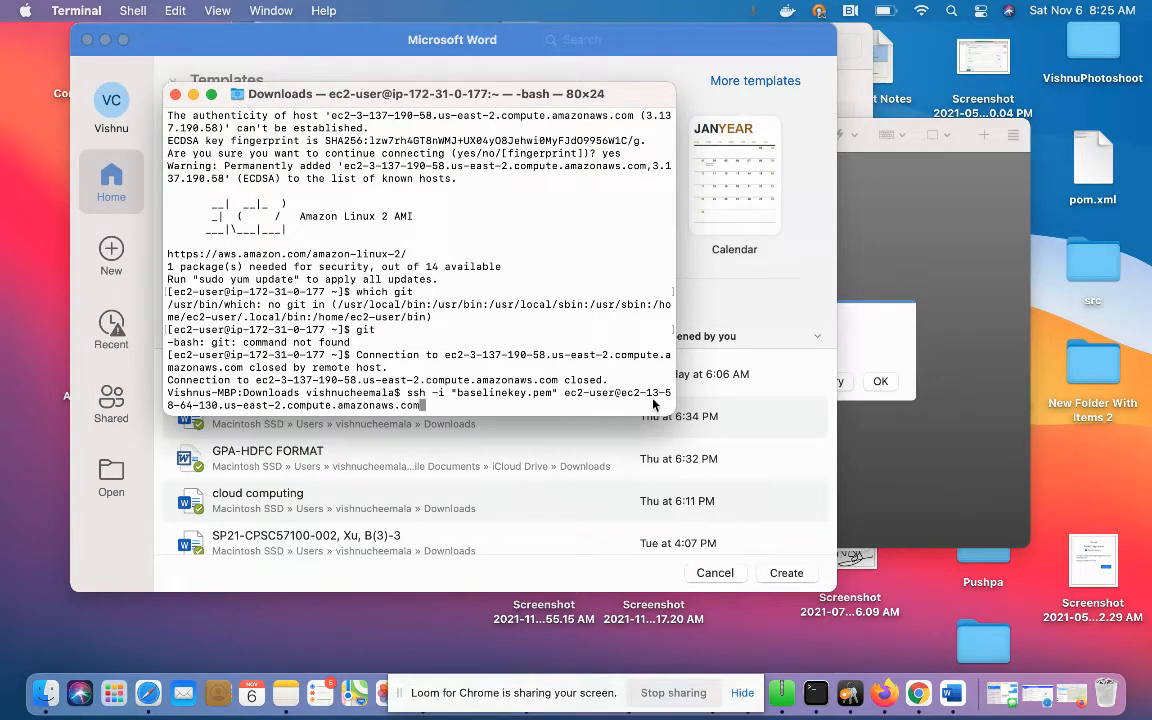
key(Return)
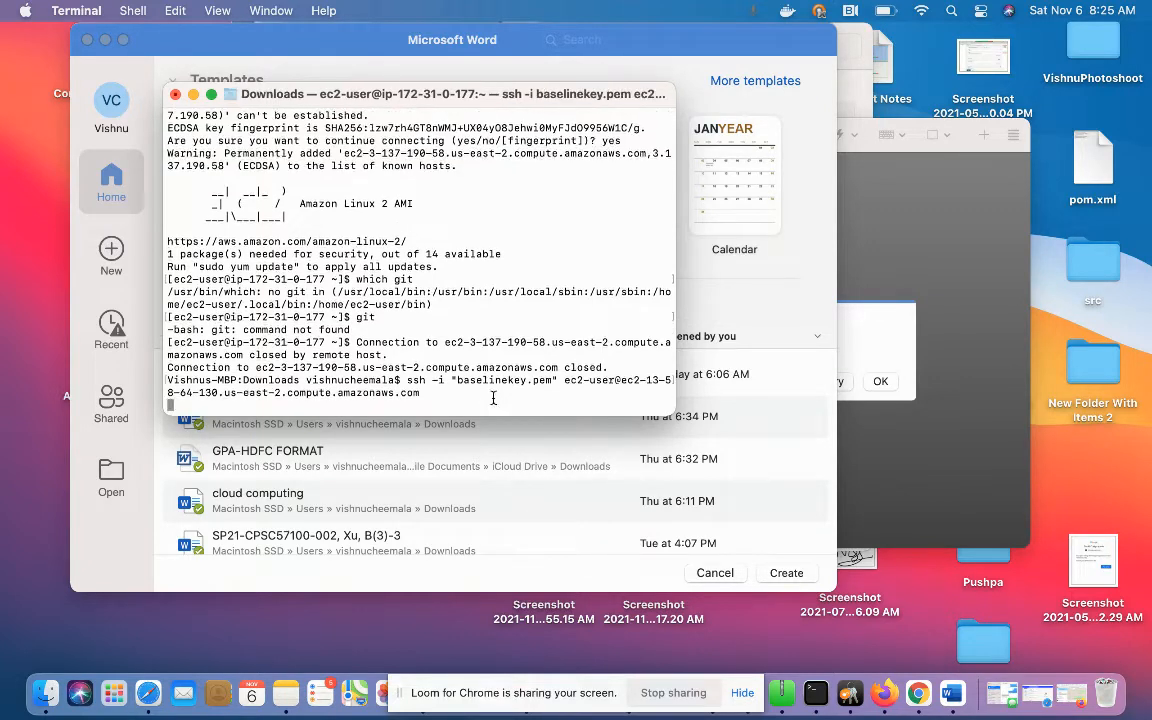
text(yes)
key(Return)
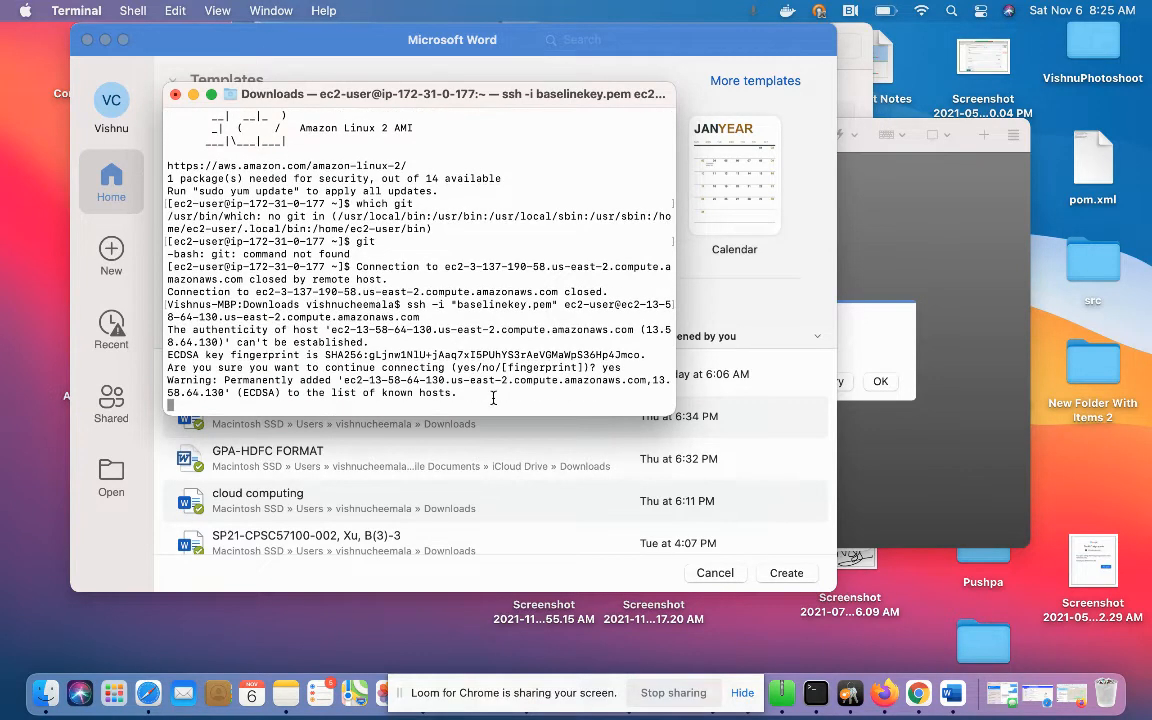
- Clear the terminal and check whether Git is installed by running "git" and "which git"
text(clear)
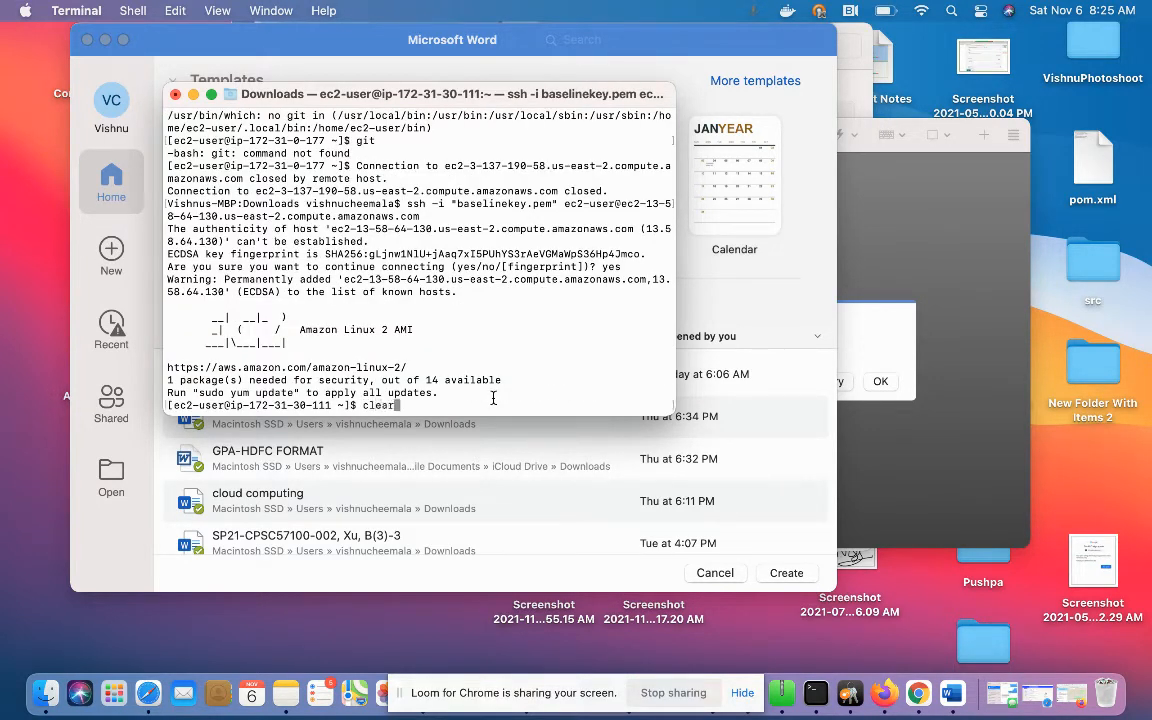
key(Return)
text(git)
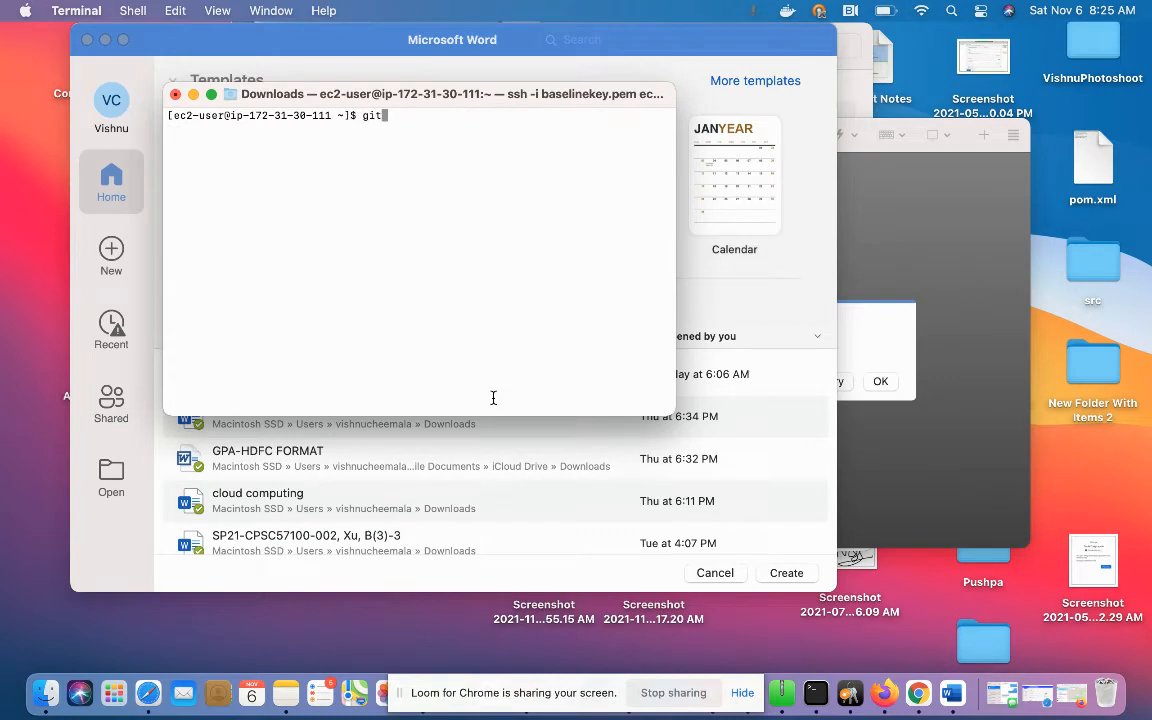
key(Return)
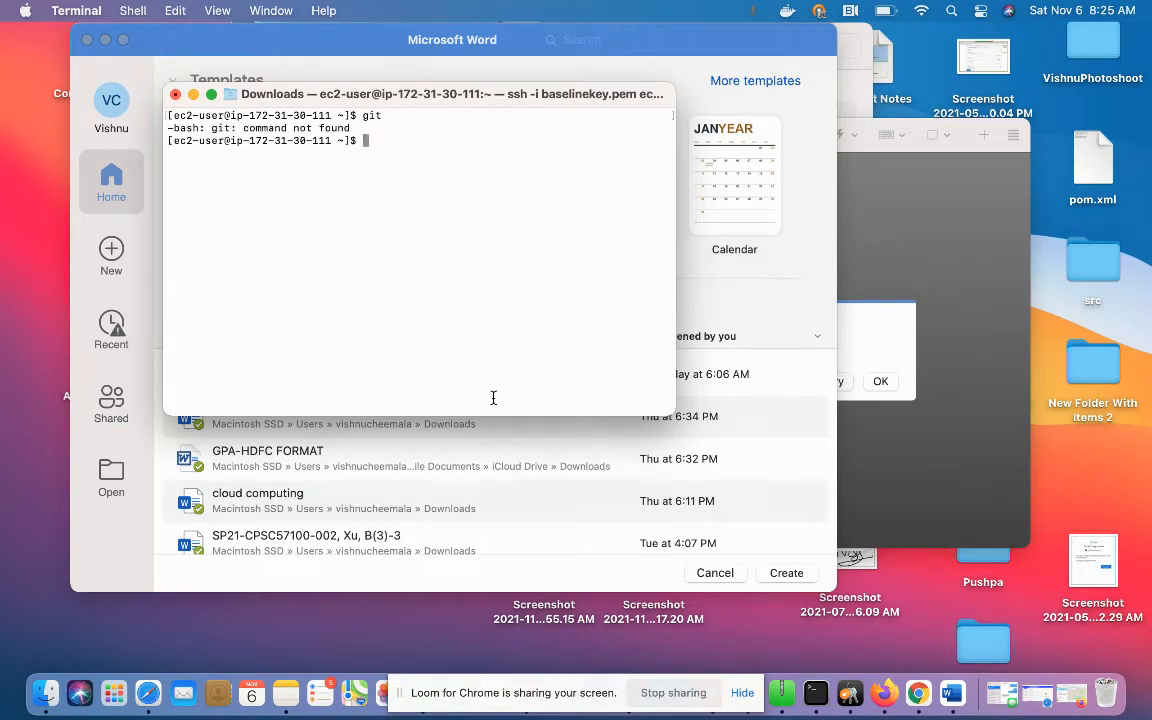
text(which git)
key(Return)
- Install Git on the instance by running "sudo yum install -y git"
text(sudo yum)
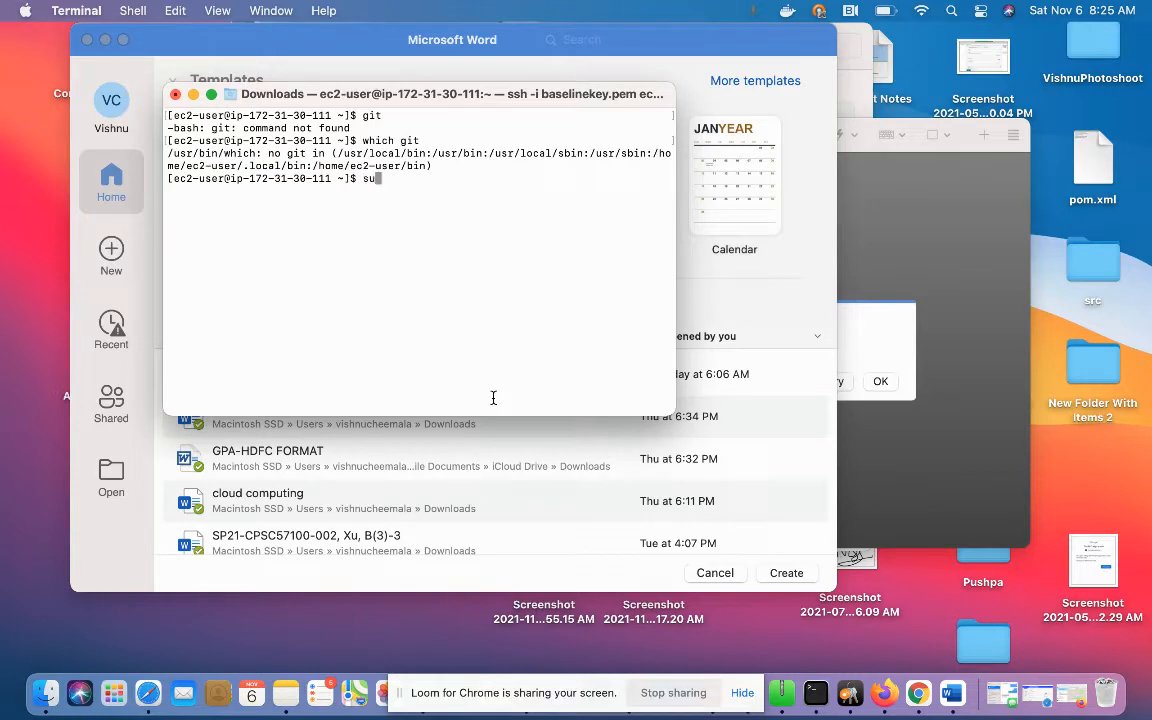
text(nstall -y git)
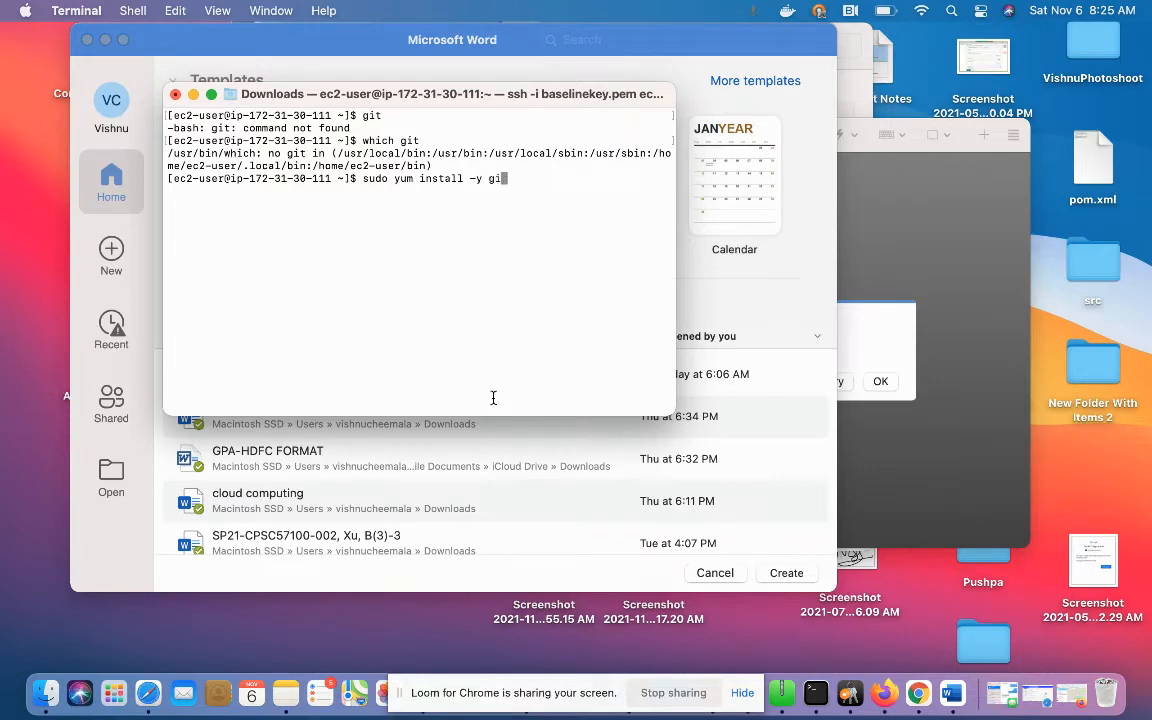
key(Return)
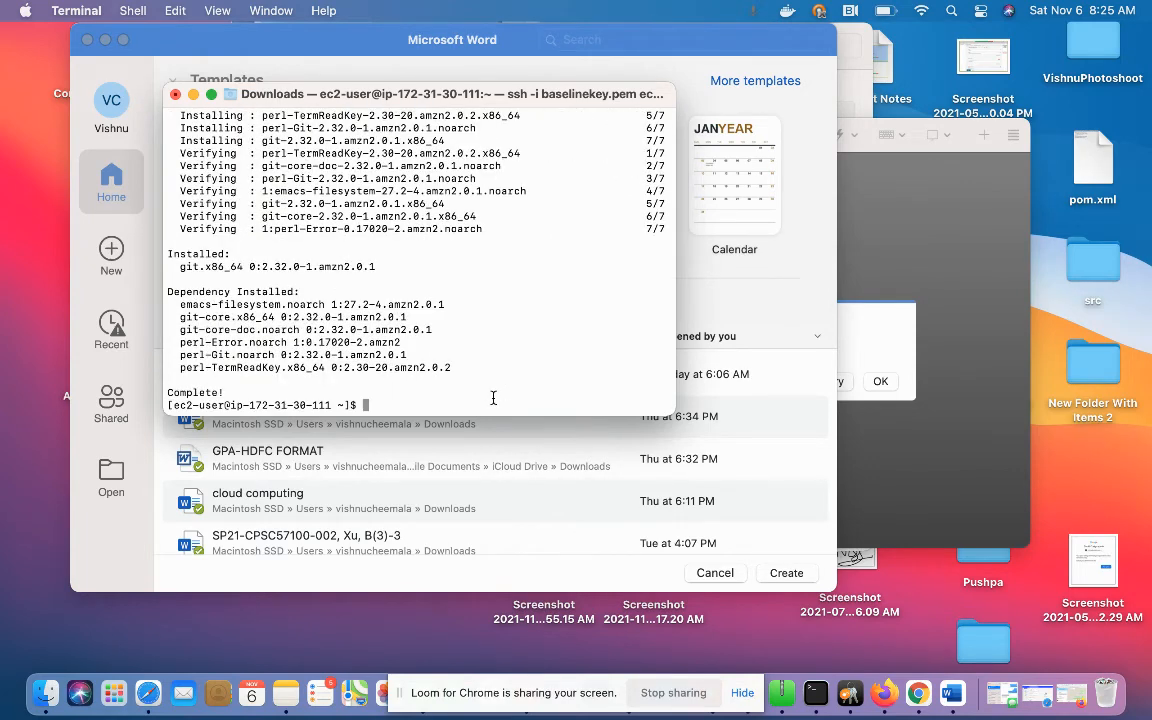
- Verify the Git installation on the instance by running "which git" and "git", and enlarge the terminal text
text(which git)
key(Return)
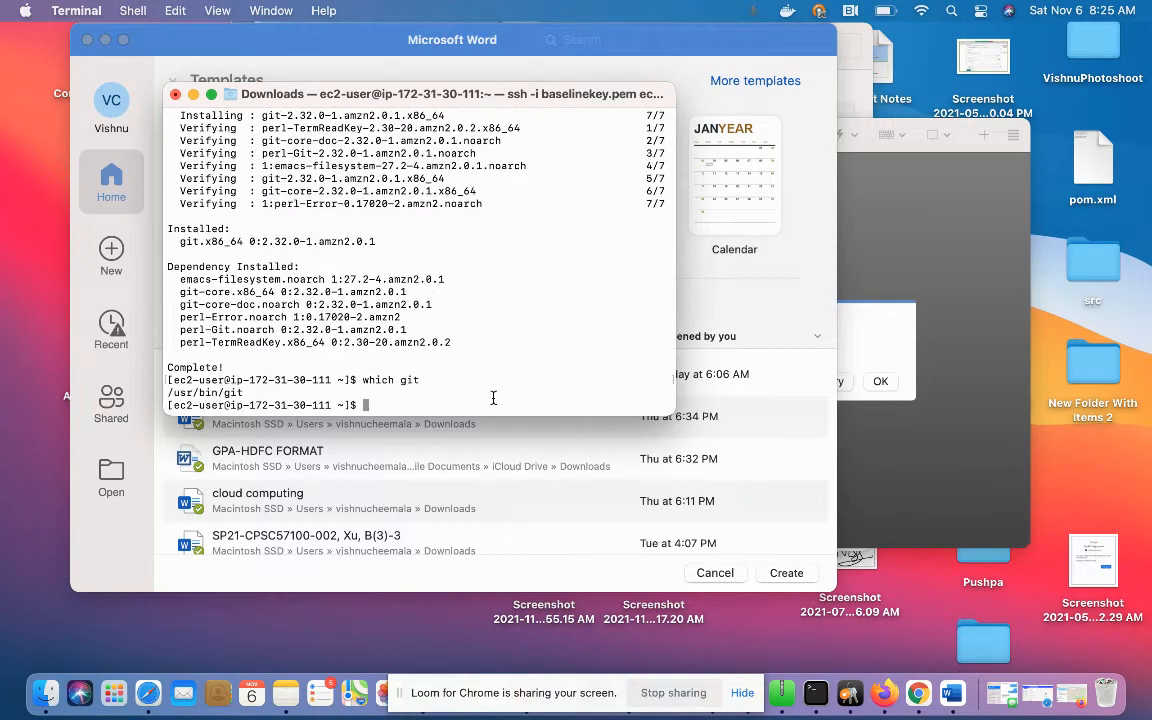
text(git)
key(Return)
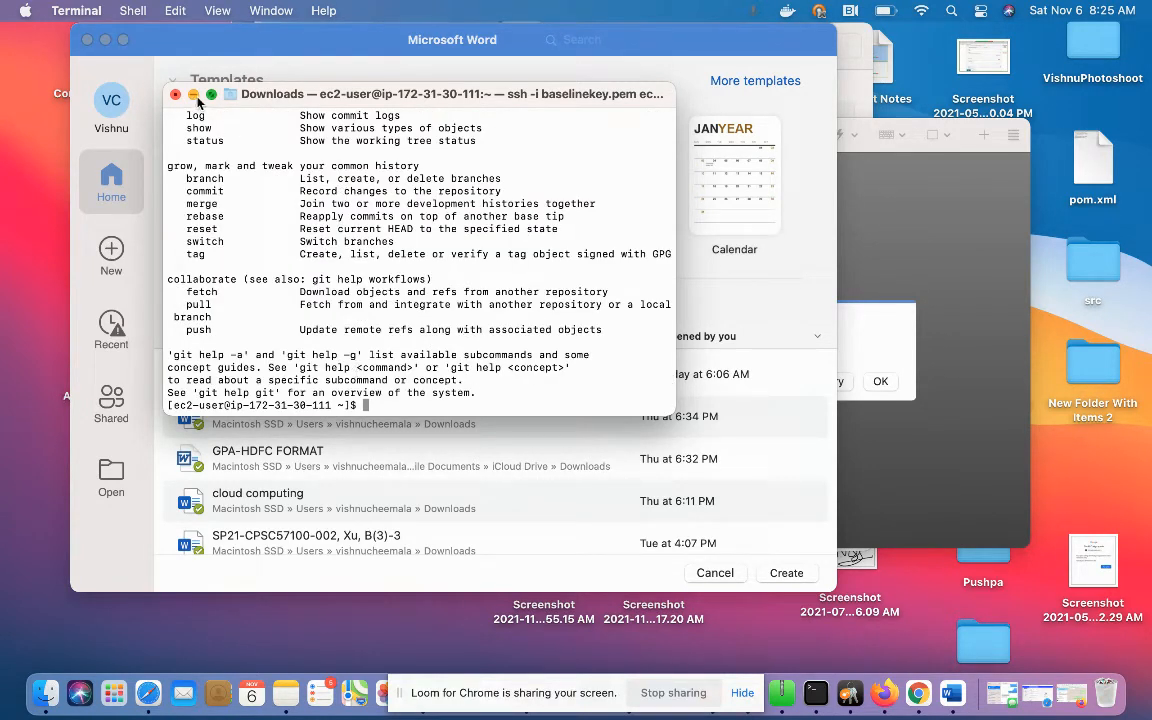
mouse_move(210, 97)
key(super+plus)
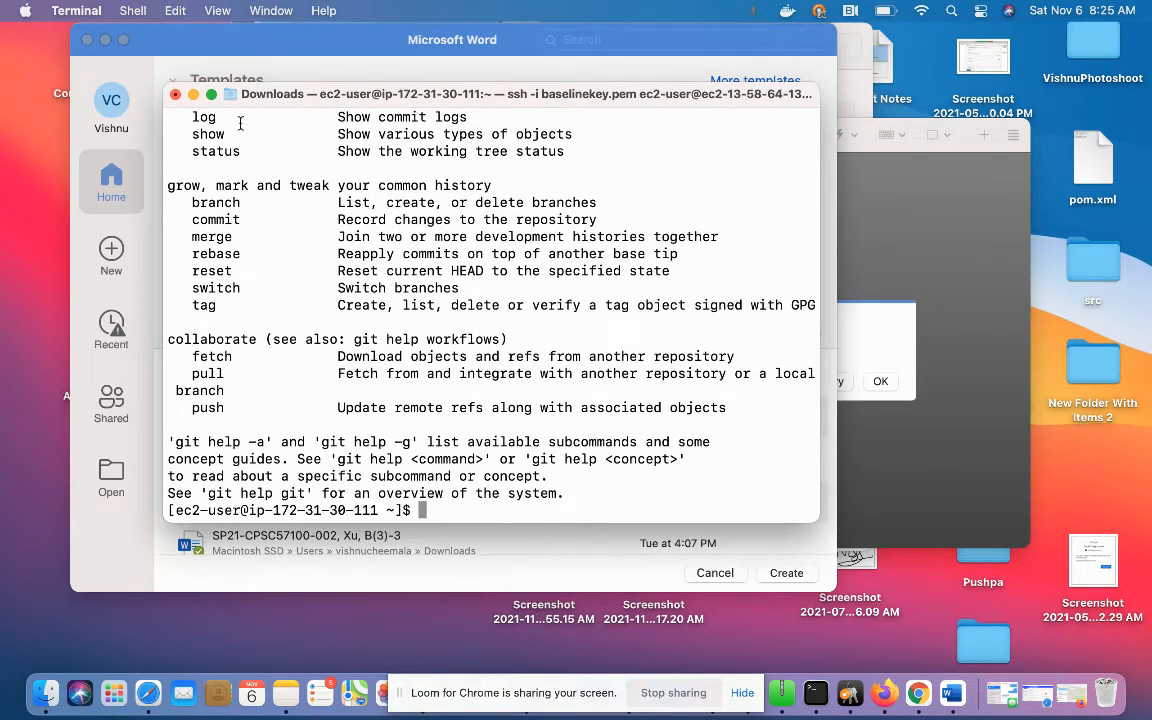
- Minimize Terminal, switch back to Chrome and return to the EC2 instances list
click(193, 94)
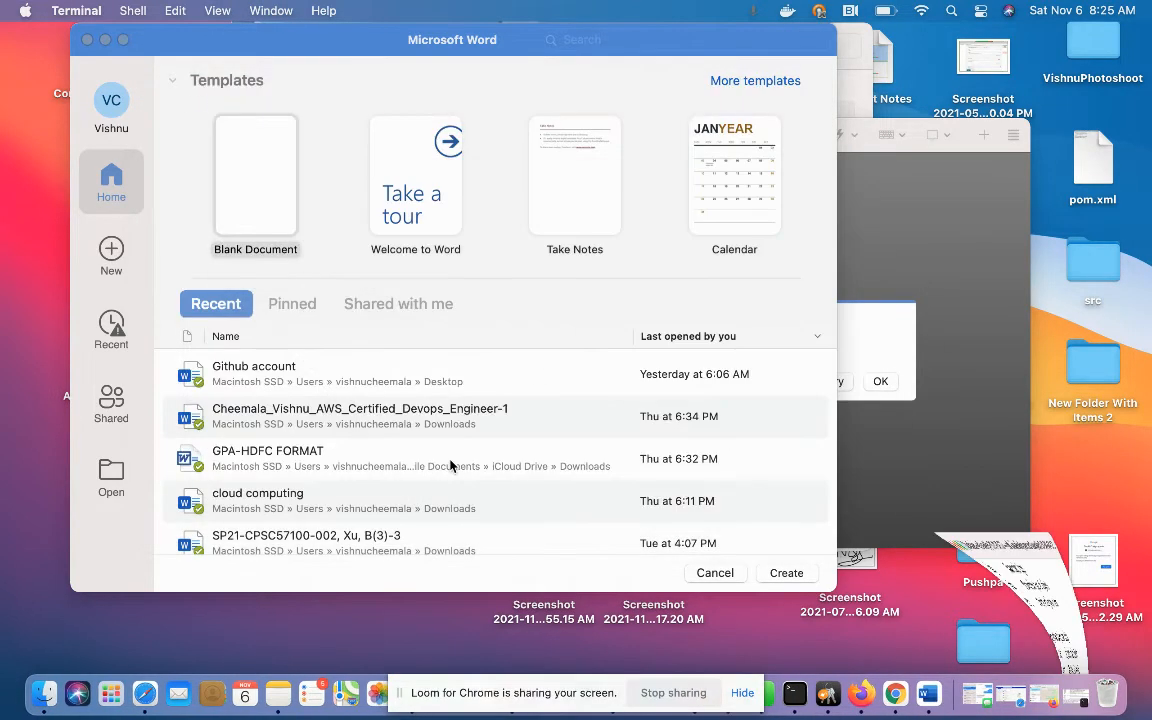
click(899, 704)
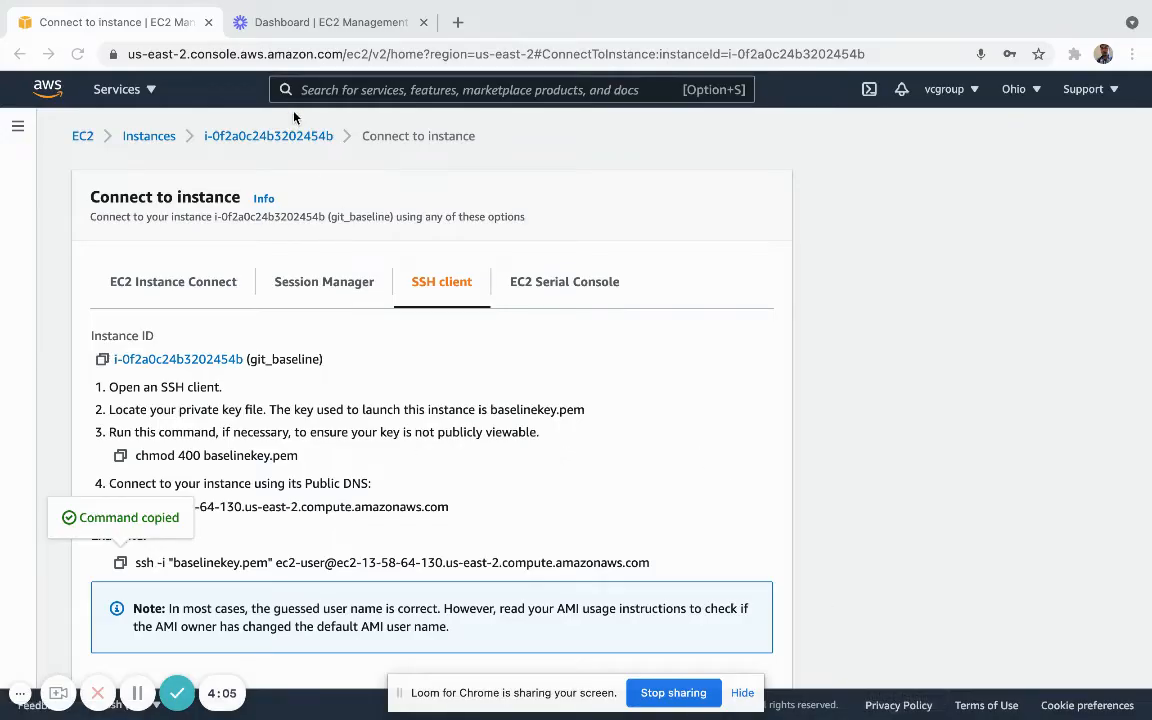
click(268, 138)
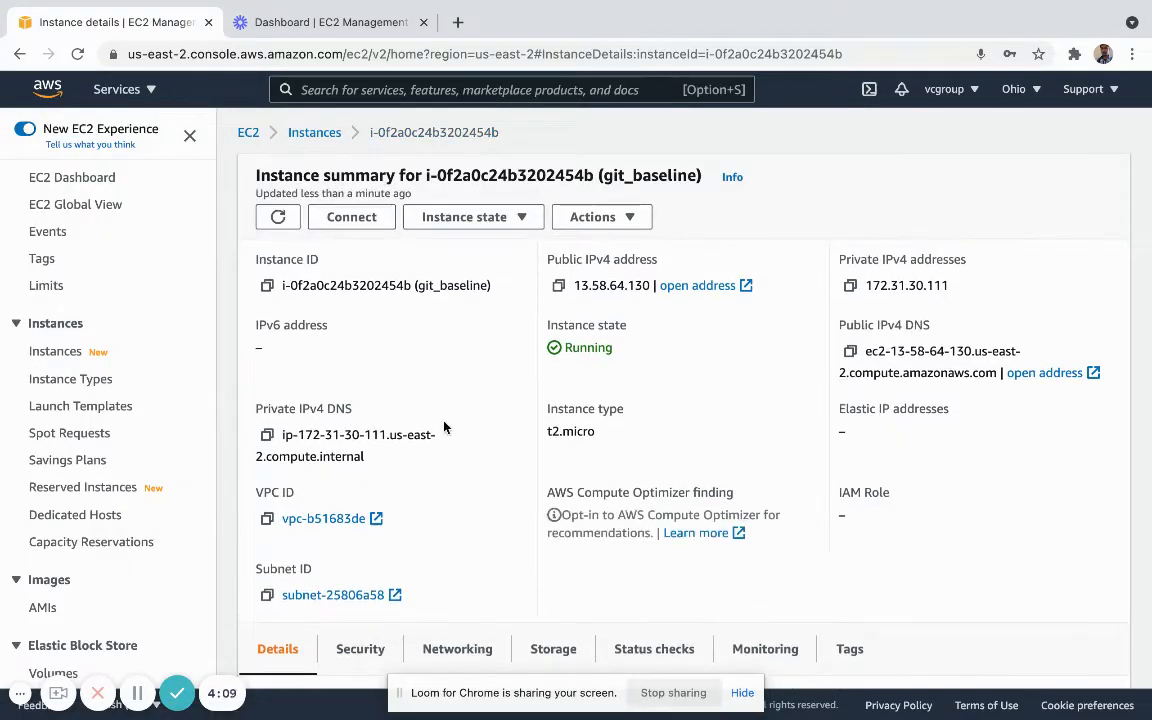
click(314, 134)
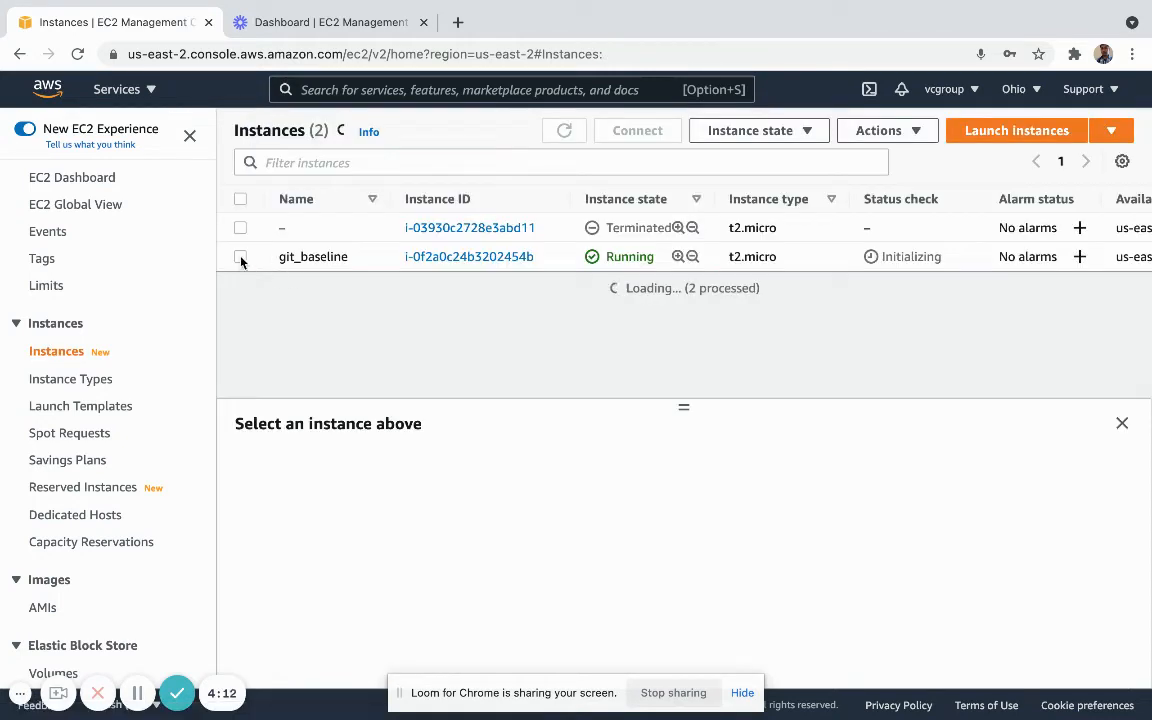
- Select the git_baseline instance and open the image creation form for it
click(241, 258)
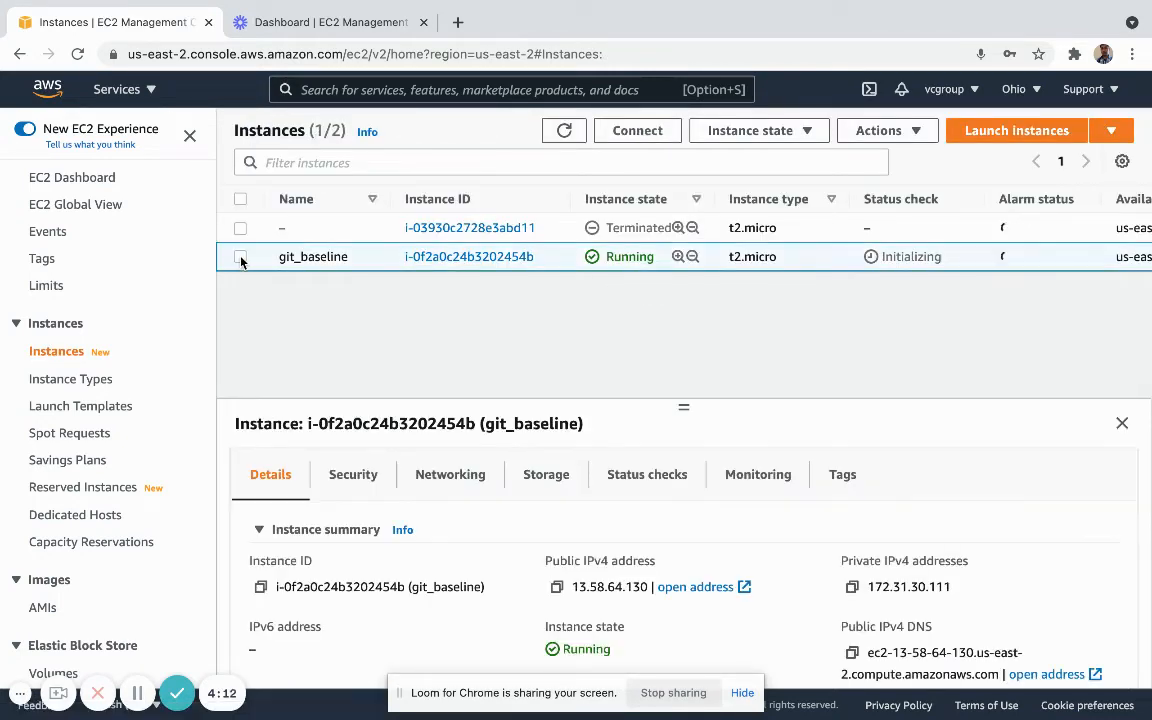
click(241, 258)
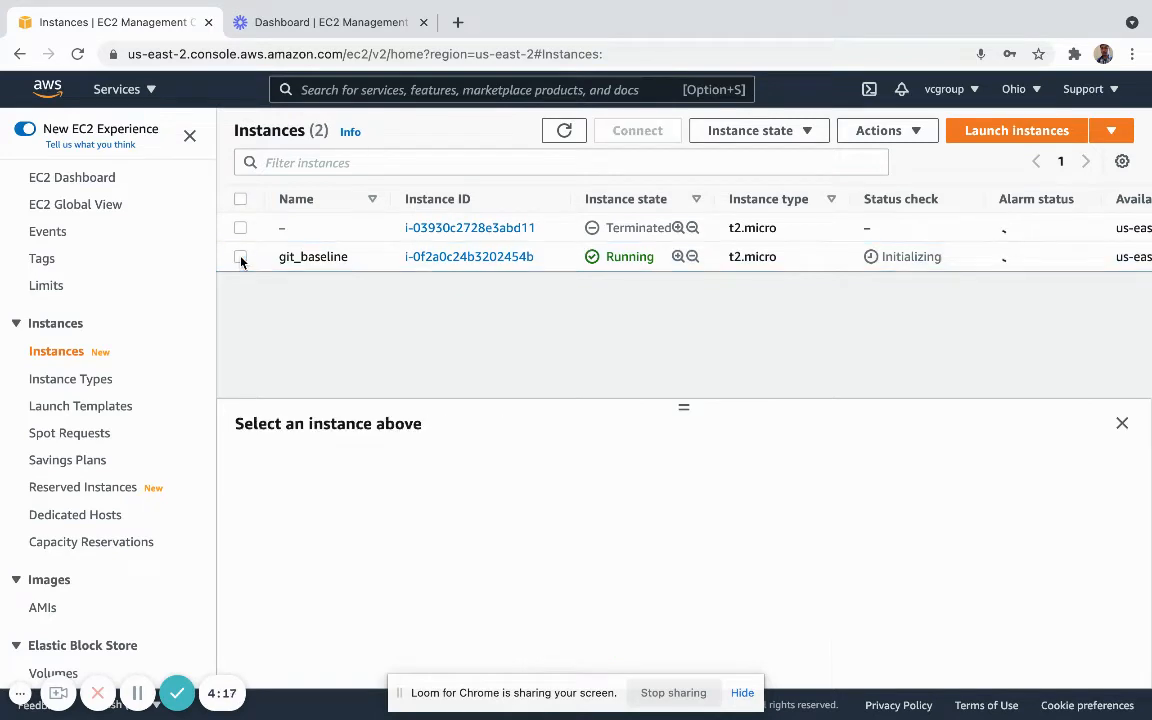
click(241, 258)
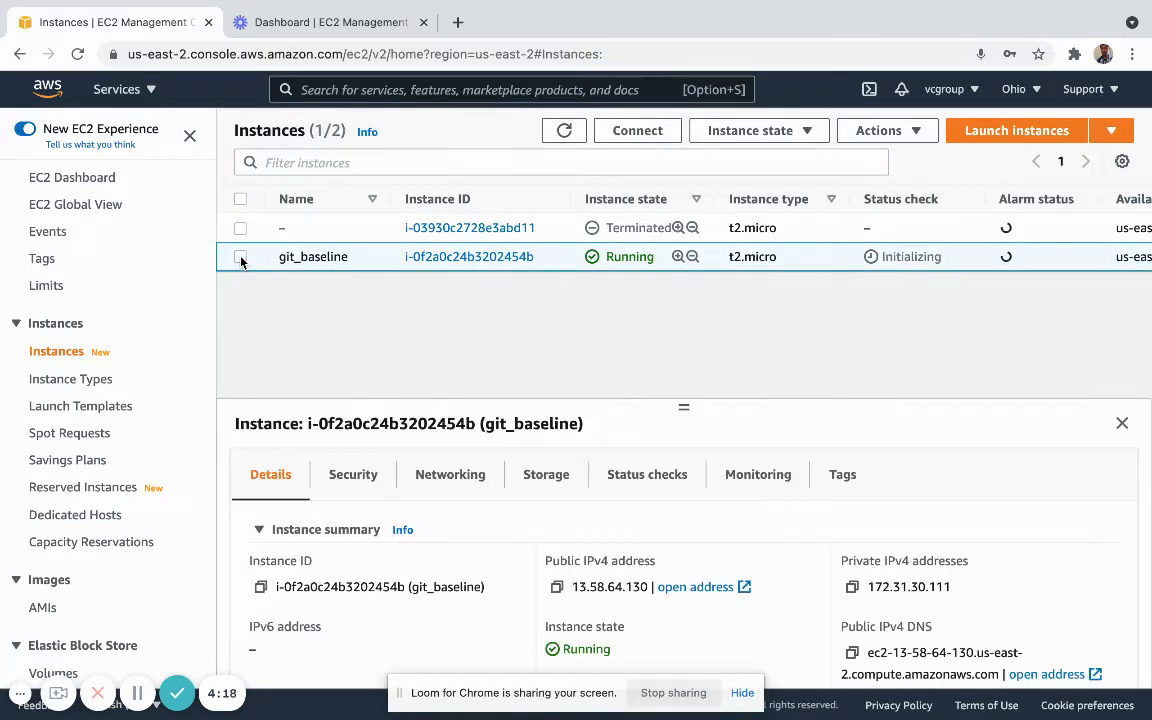
click(892, 131)
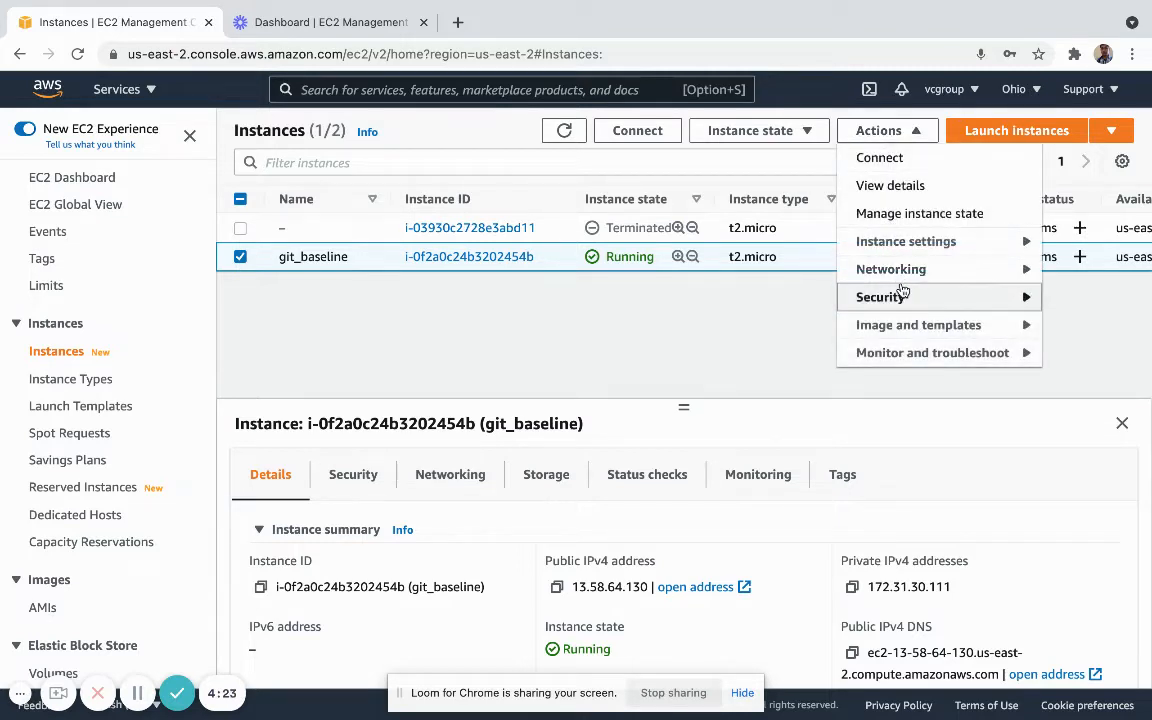
mouse_move(918, 328)
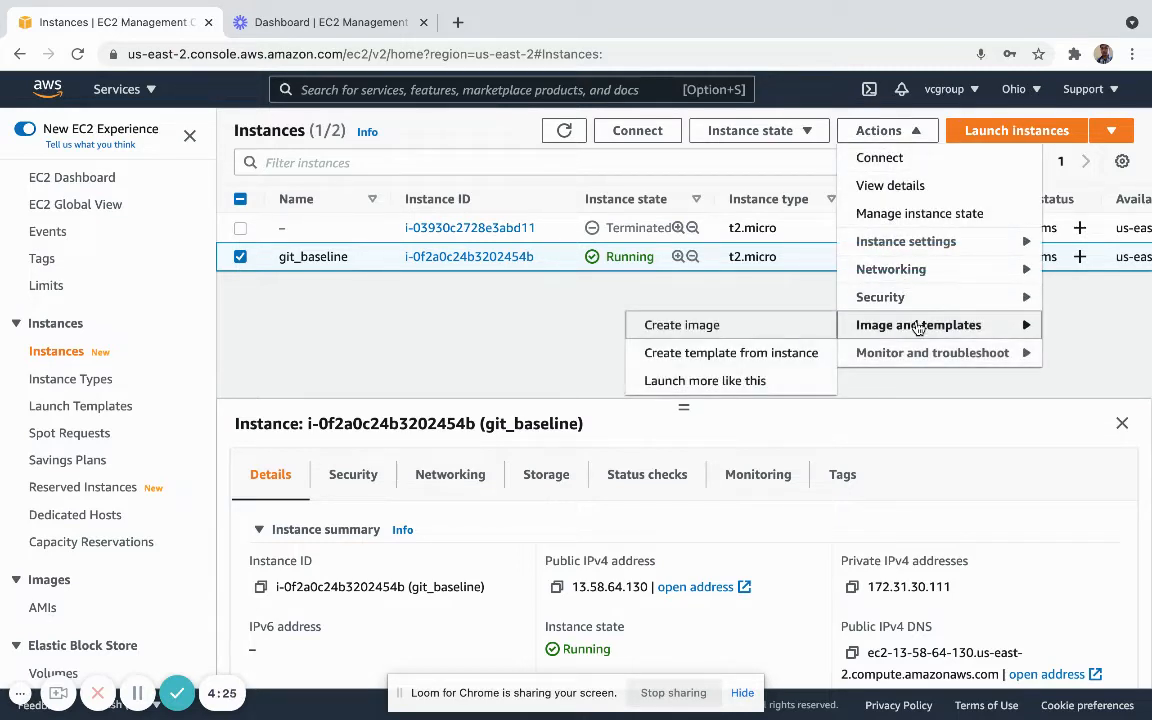
click(662, 325)
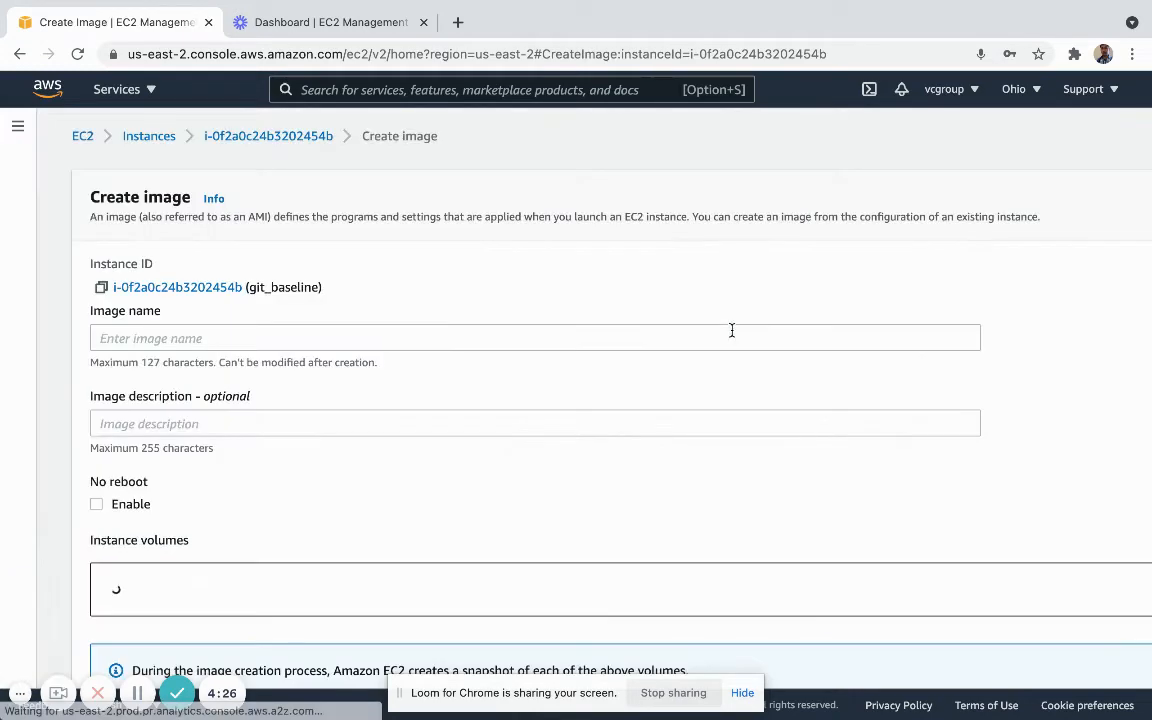
- Name the image git_basline and create it with the default volume and tag settings
click(499, 336)
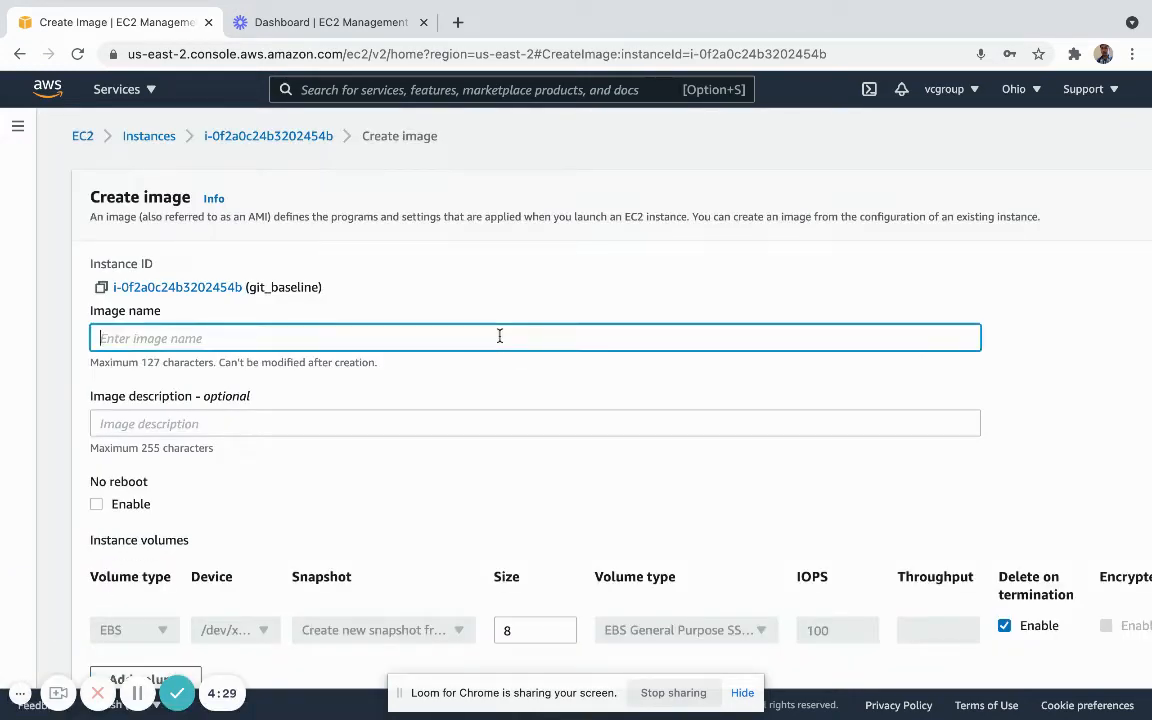
text(gi)
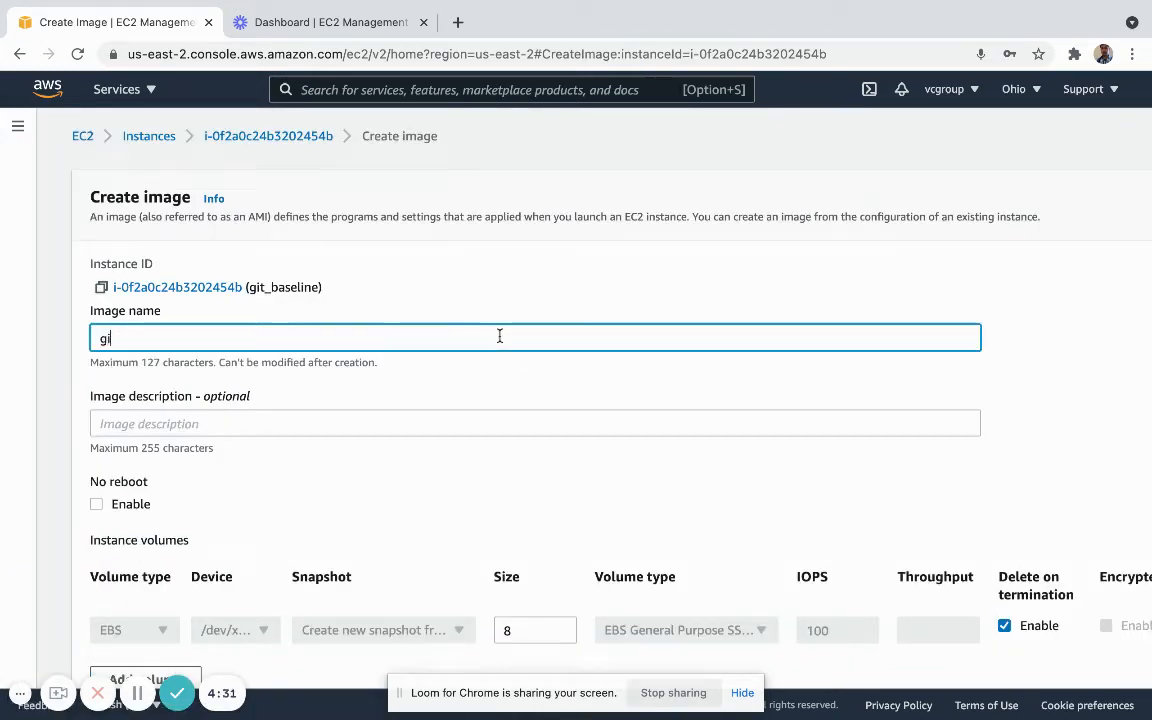
text(t_basline)
scroll(520, 393, down, 3)
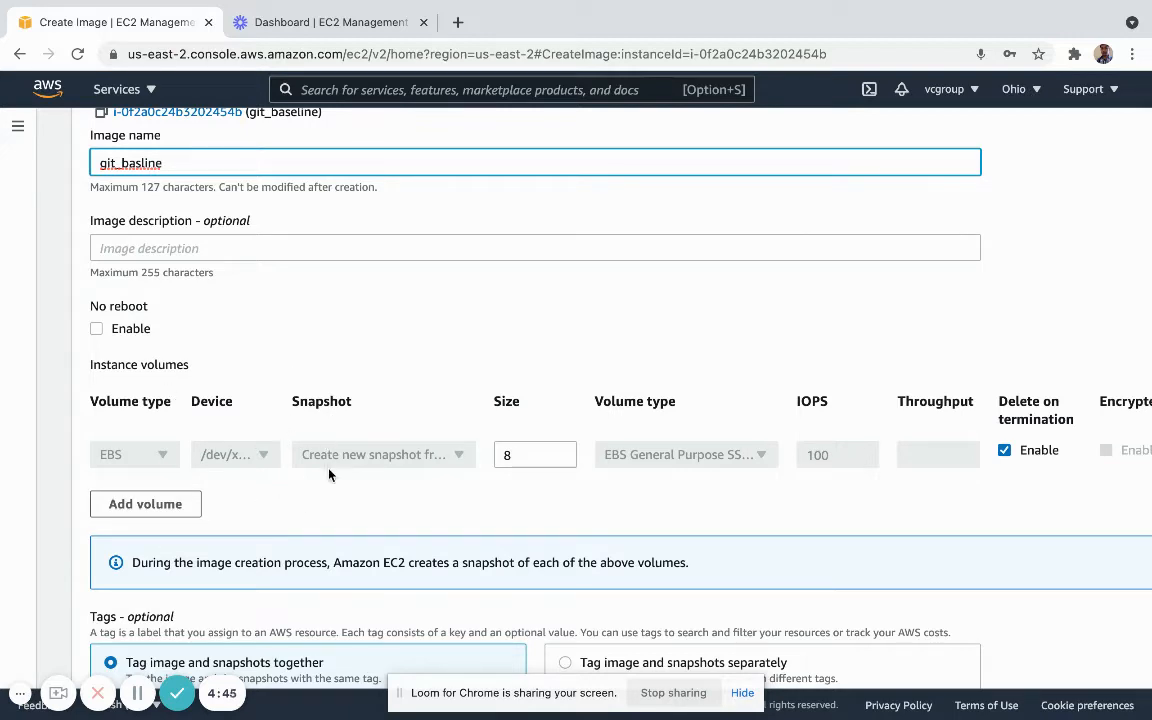
scroll(329, 474, down, 2)
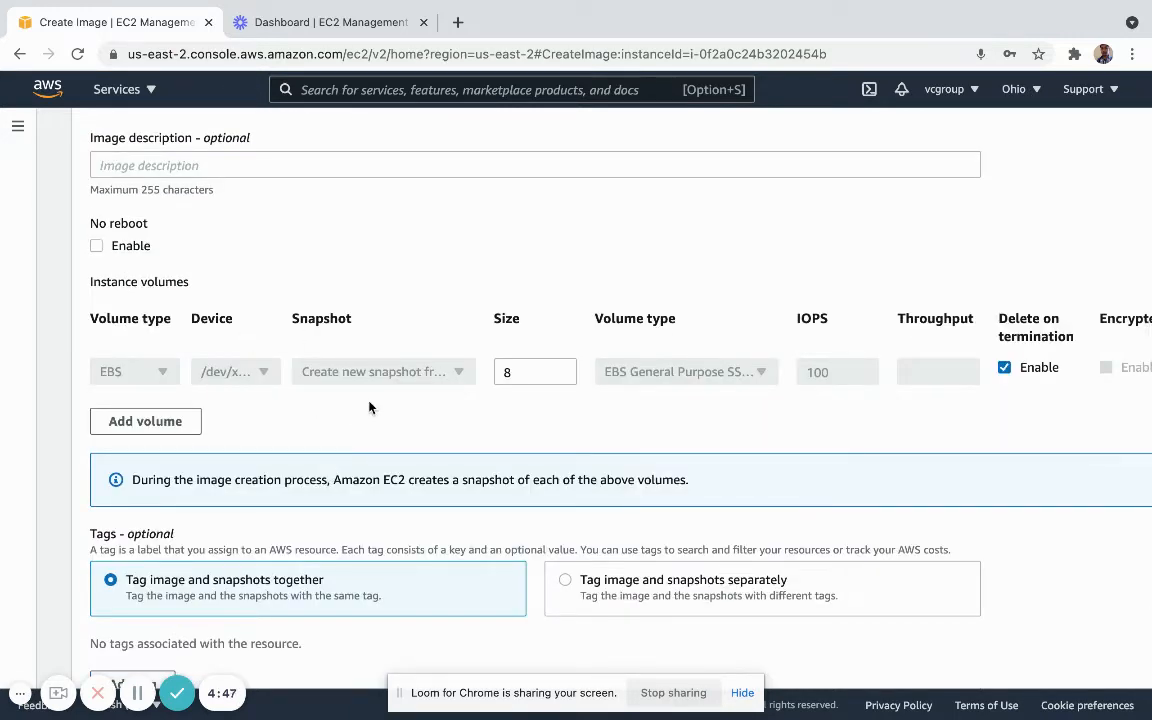
scroll(478, 419, down, 3)
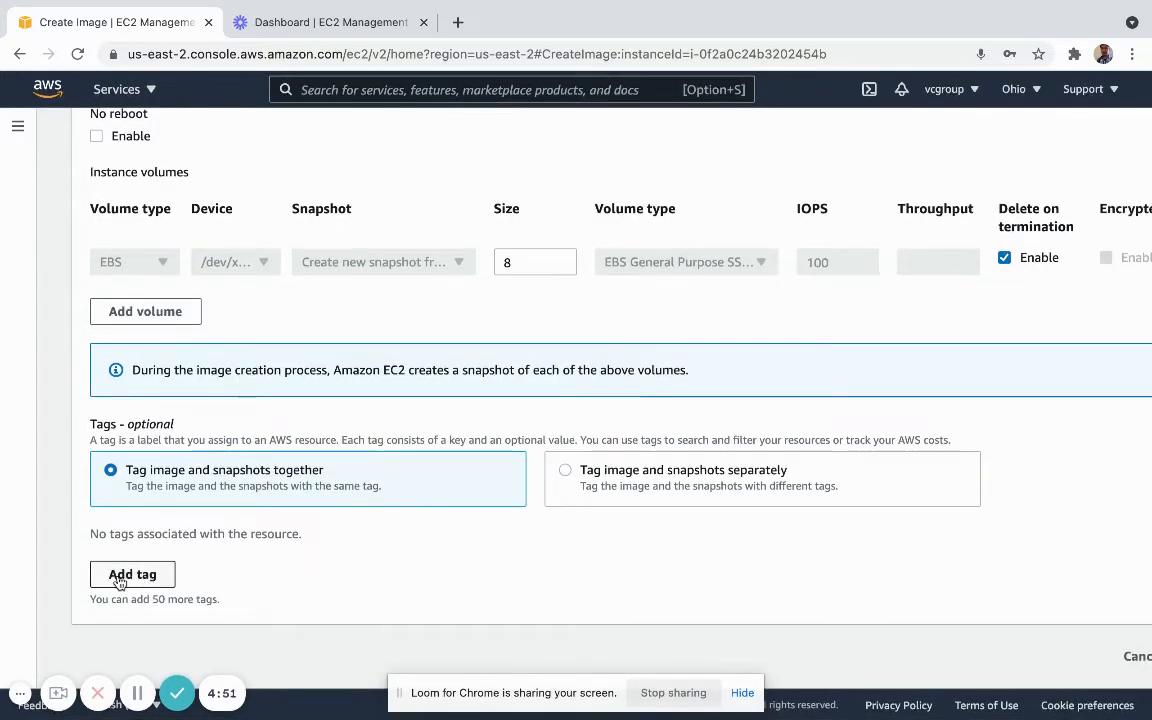
scroll(324, 581, right, 3)
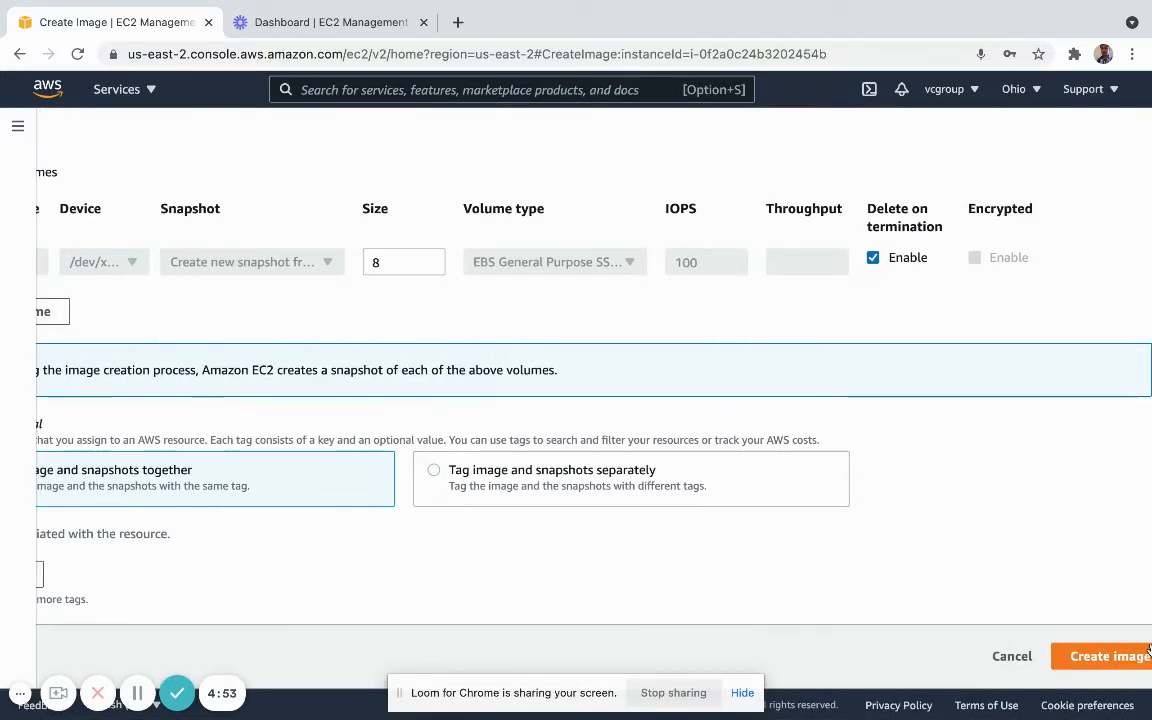
click(1097, 659)
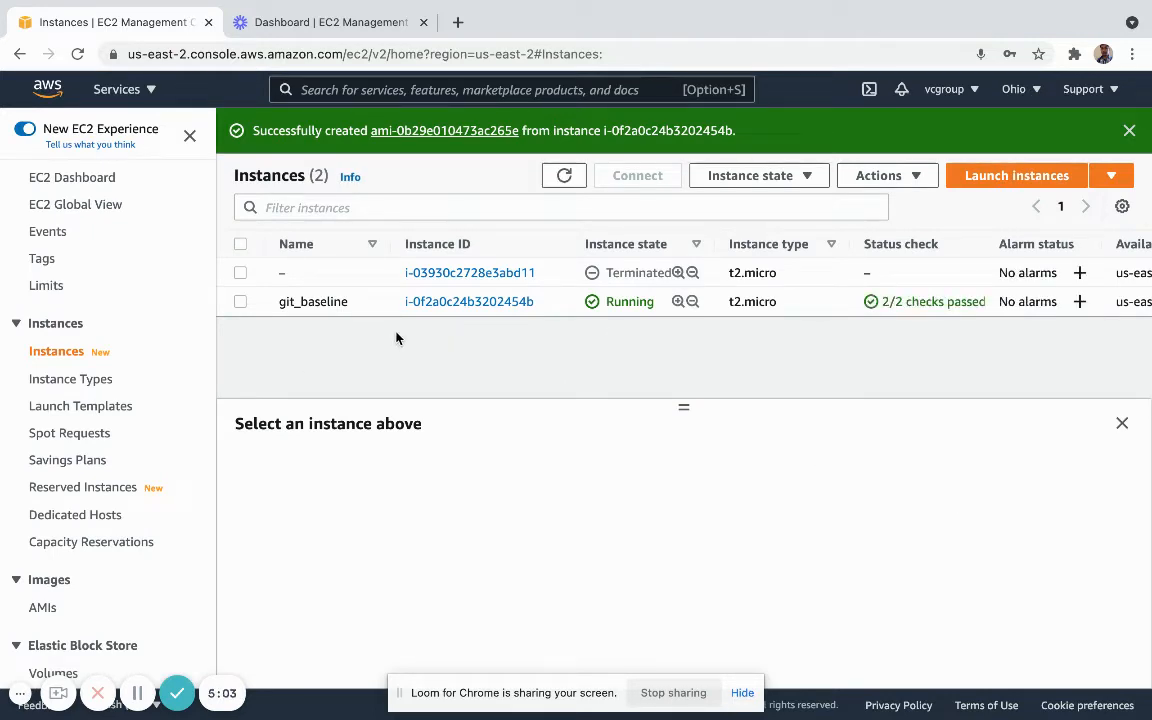
- Open the AMI list and refresh it repeatedly to check the status of the git_basline image
click(45, 609)
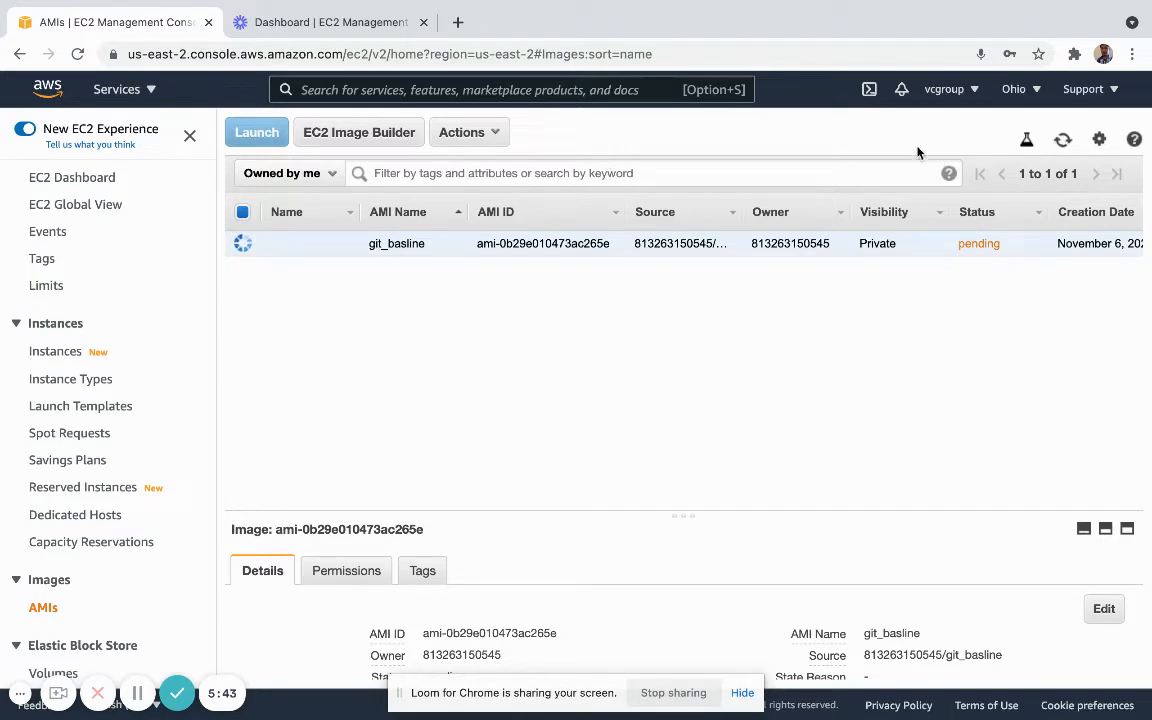
click(1063, 145)
click(1063, 143)
click(1063, 140)
click(1064, 143)
click(75, 55)
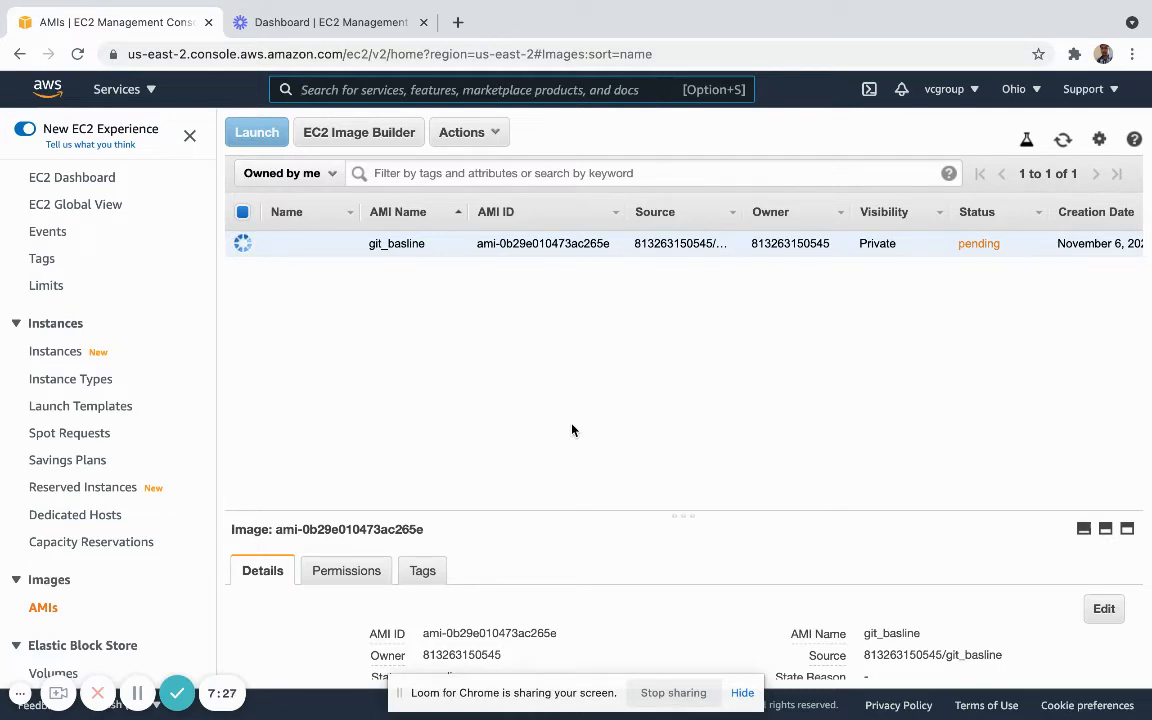
click(1063, 140)
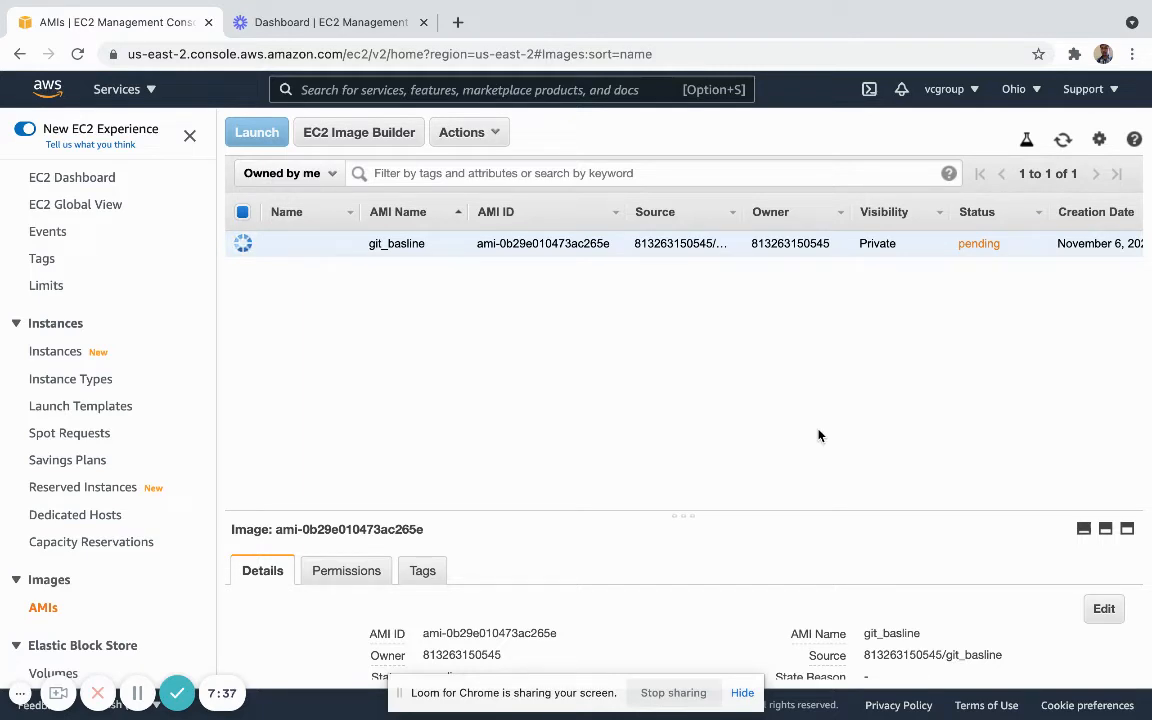
click(1062, 143)
click(1064, 141)
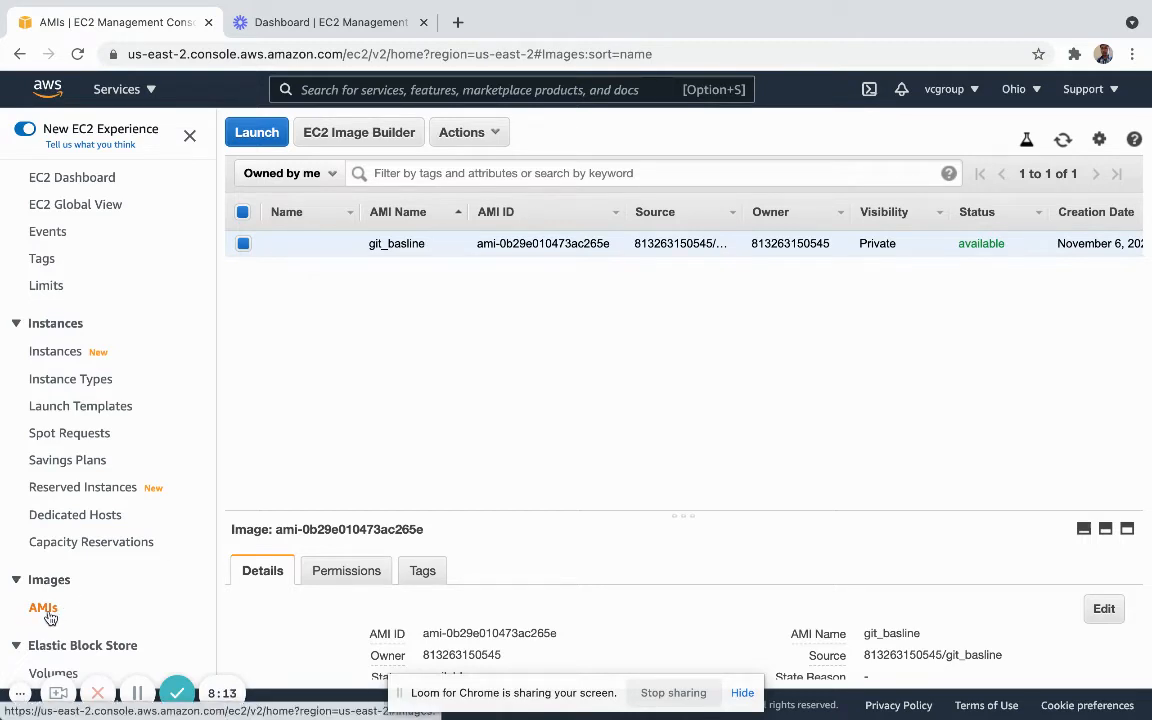
- Launch a t2.micro instance from the git_basline AMI with default settings, acknowledging access to the existing baselinekey key pair
click(490, 138)
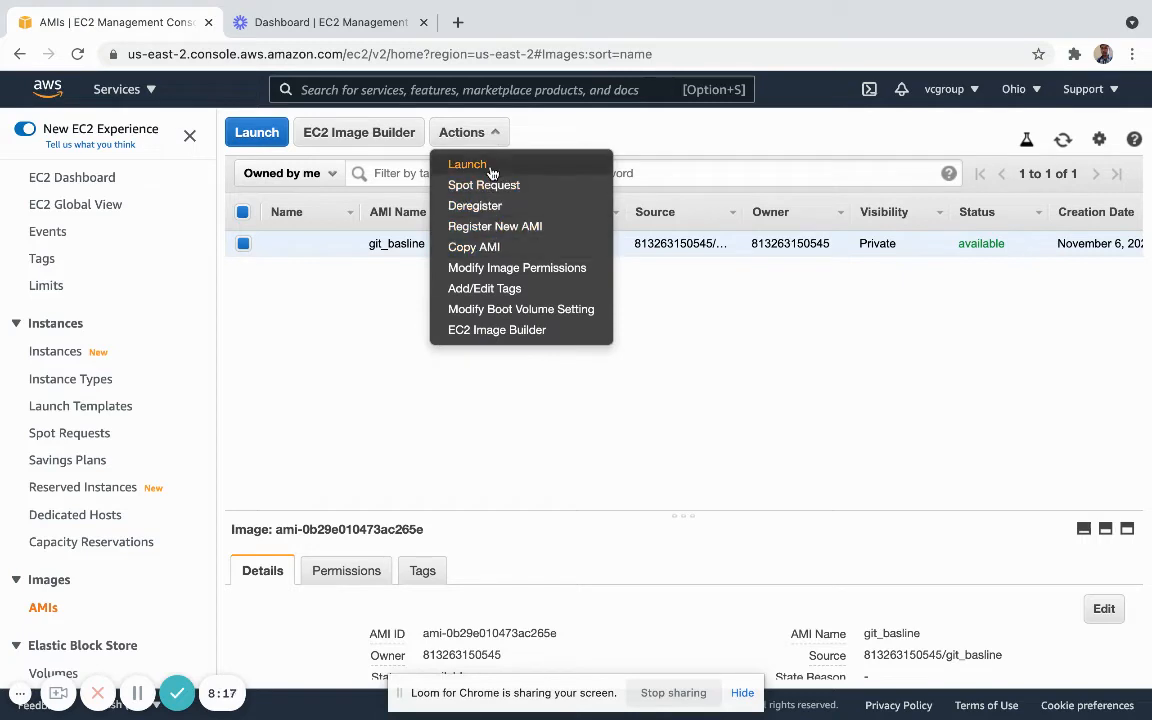
click(491, 168)
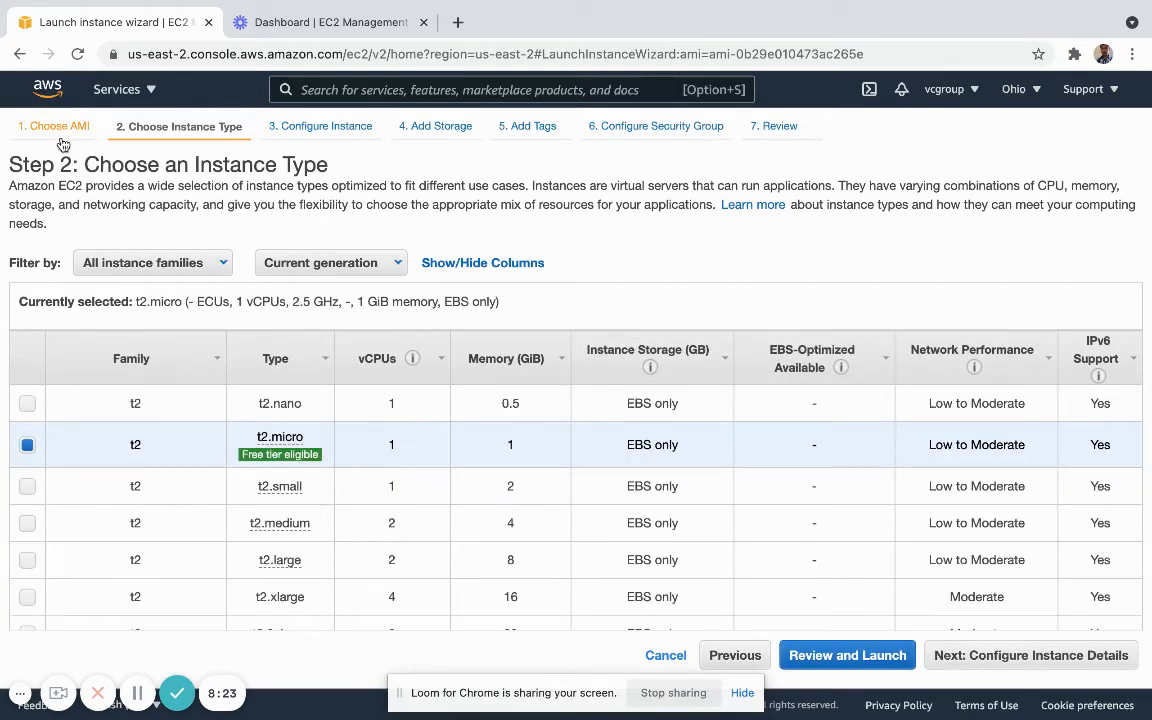
click(822, 660)
scroll(590, 514, down, 3)
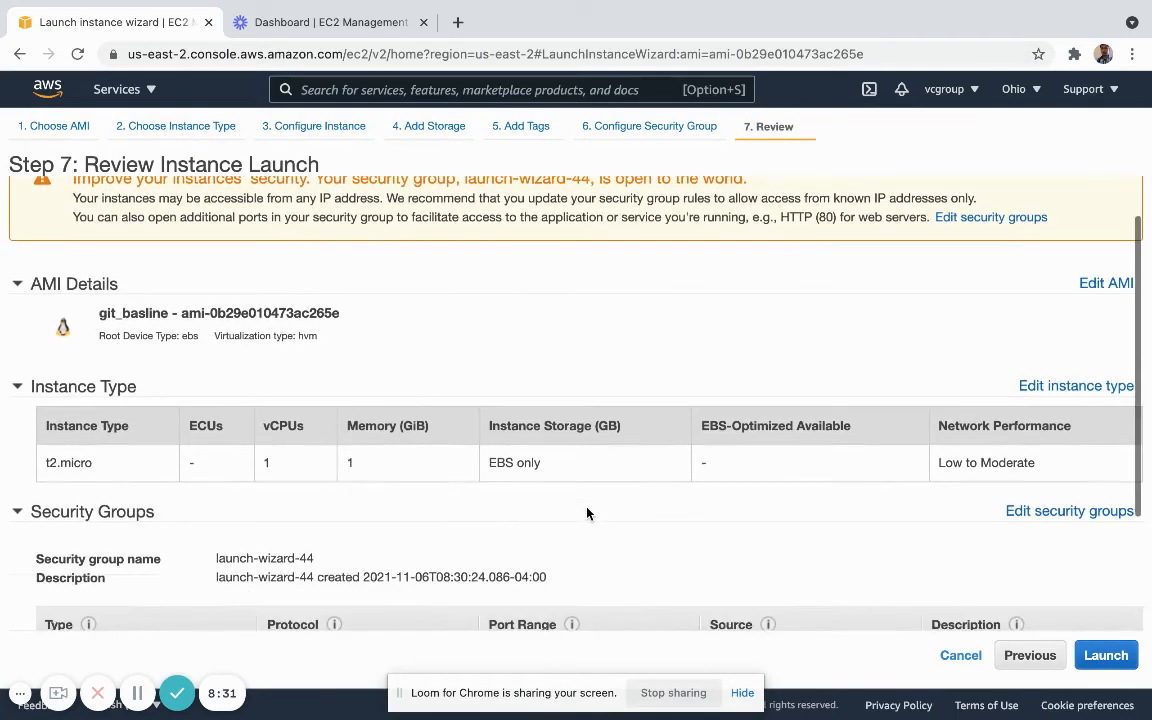
click(1106, 657)
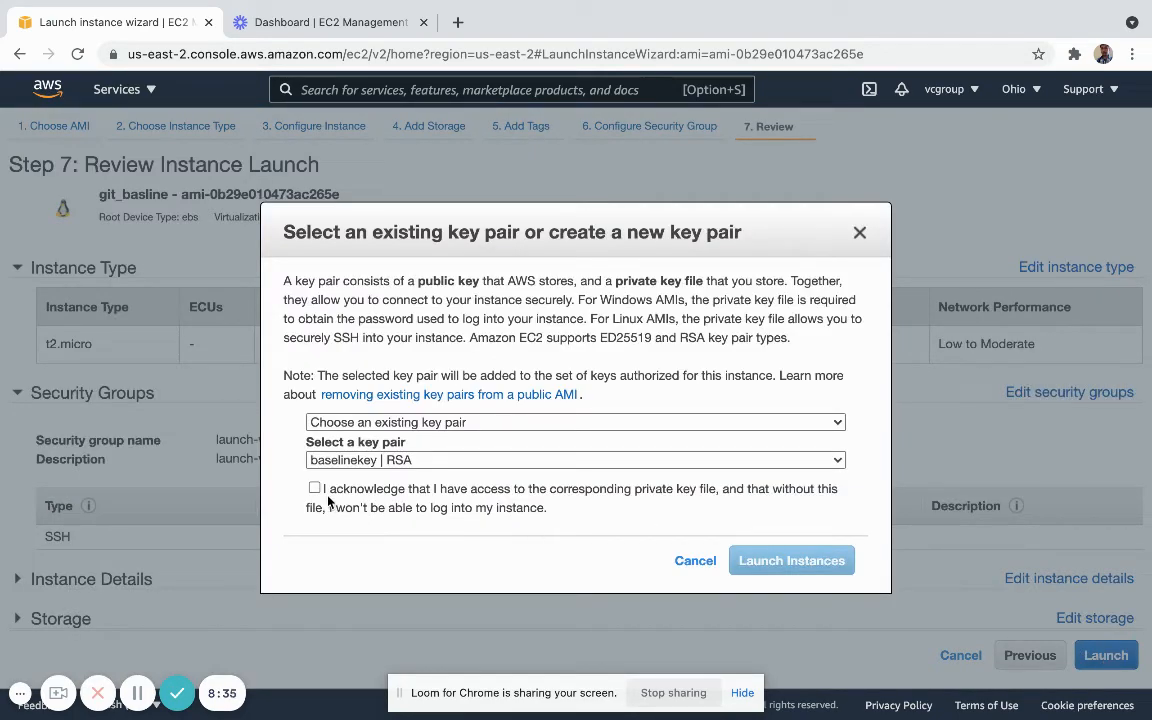
click(318, 489)
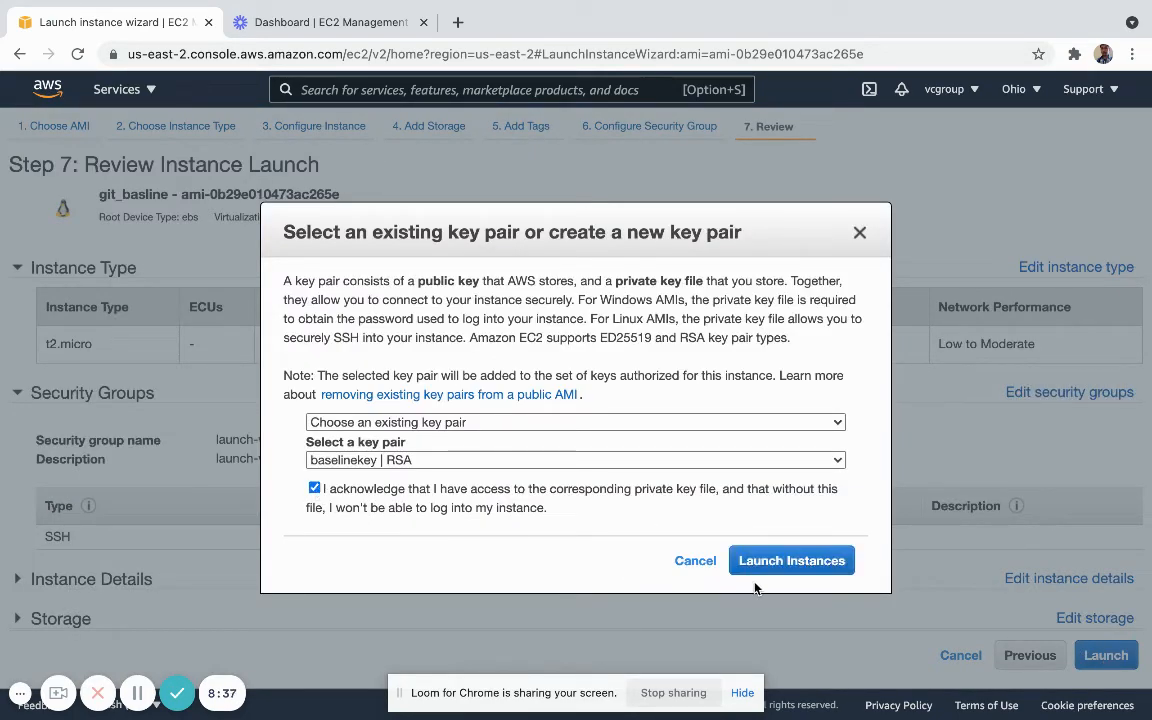
click(782, 568)
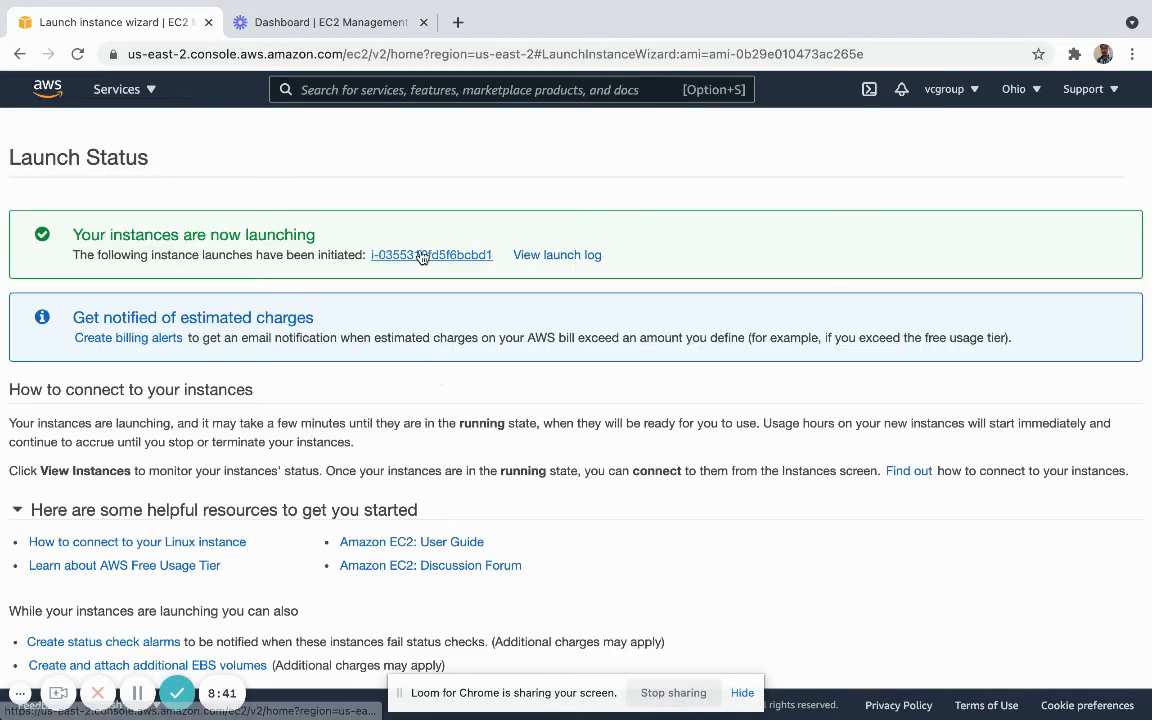
- Open the newly launched instance, name it baseline_git and return to the unfiltered instances list
click(421, 256)
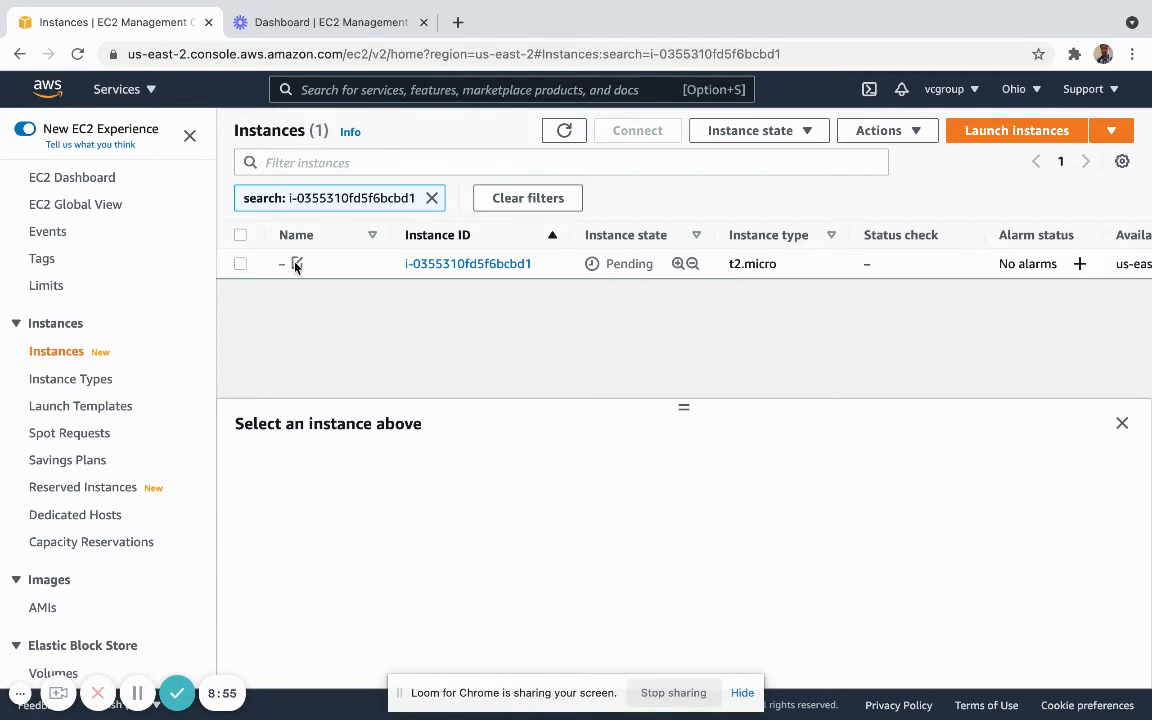
click(296, 263)
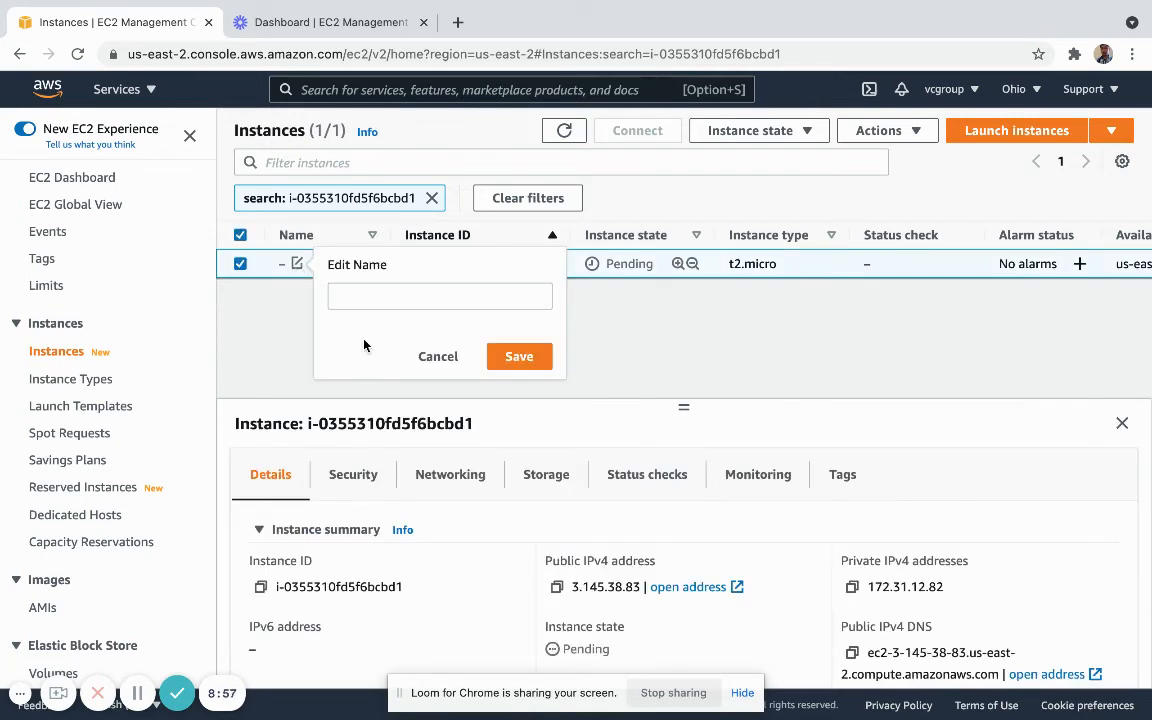
click(397, 297)
text(baseline)
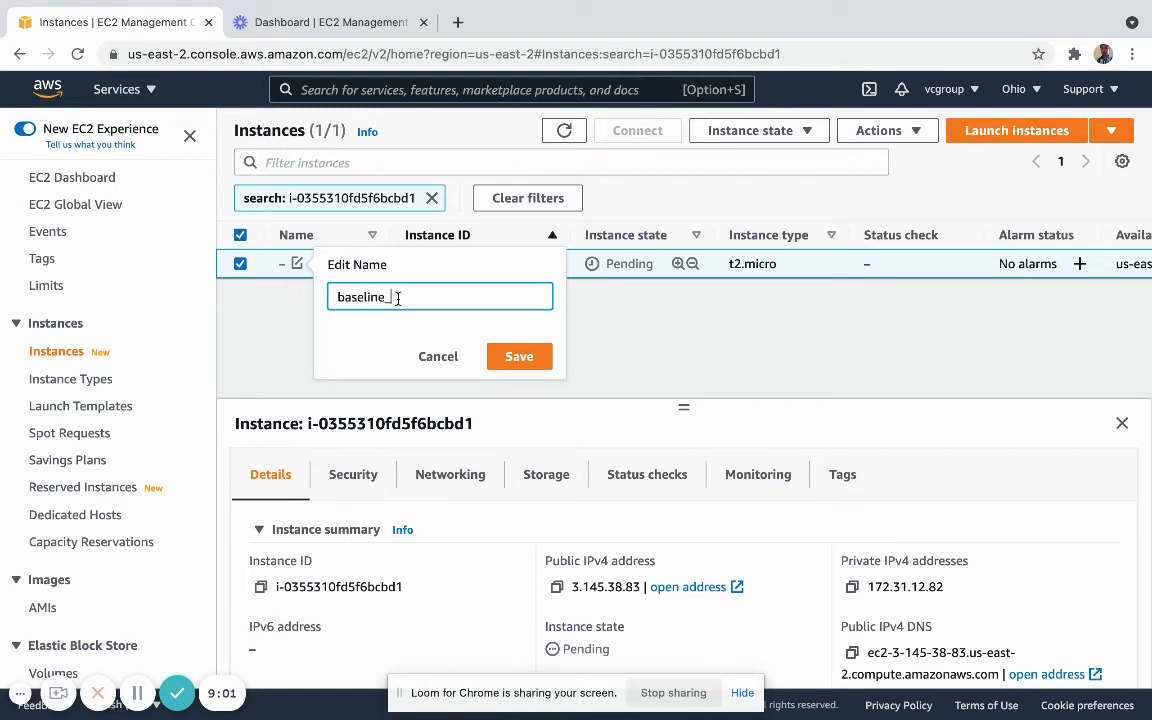
text(_t)
key(BackSpace)
key(BackSpace)
key(BackSpace)
key(BackSpace)
key(BackSpace)
key(BackSpace)
key(BackSpace)
key(BackSpace)
key(BackSpace)
key(BackSpace)
text(gl)
key(BackSpace)
key(BackSpace)
text(baseline)
text(_go)
key(super+BackSpace)
text(baseline_git)
click(532, 356)
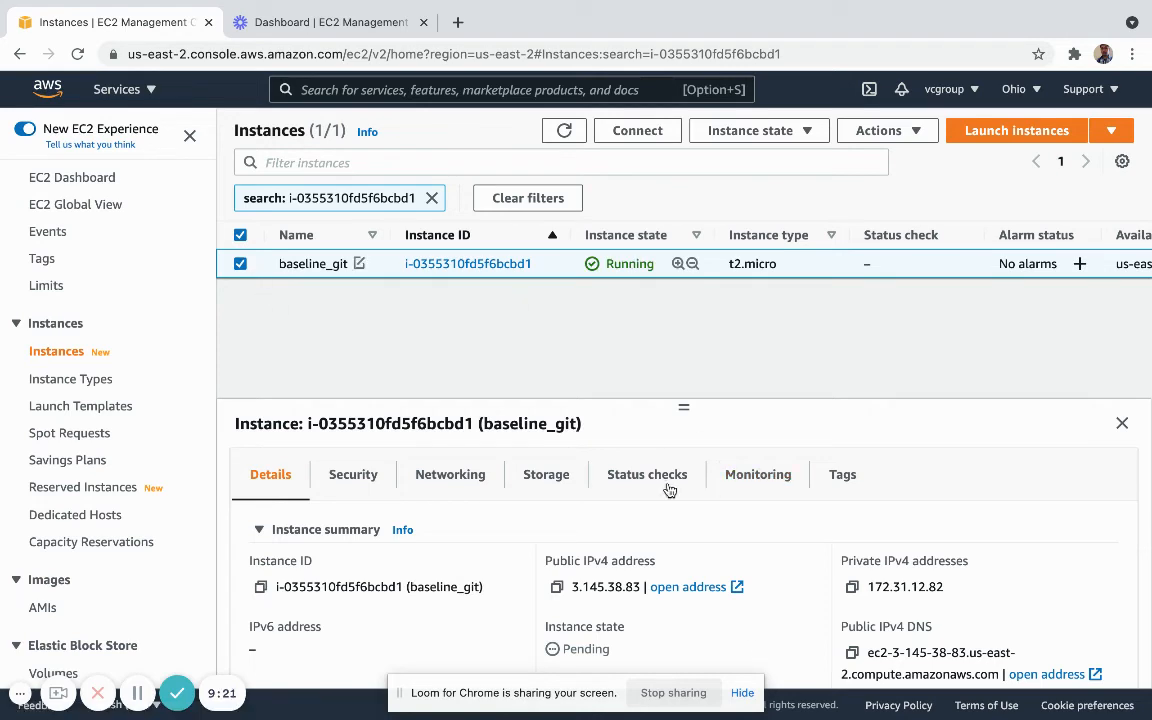
click(72, 350)
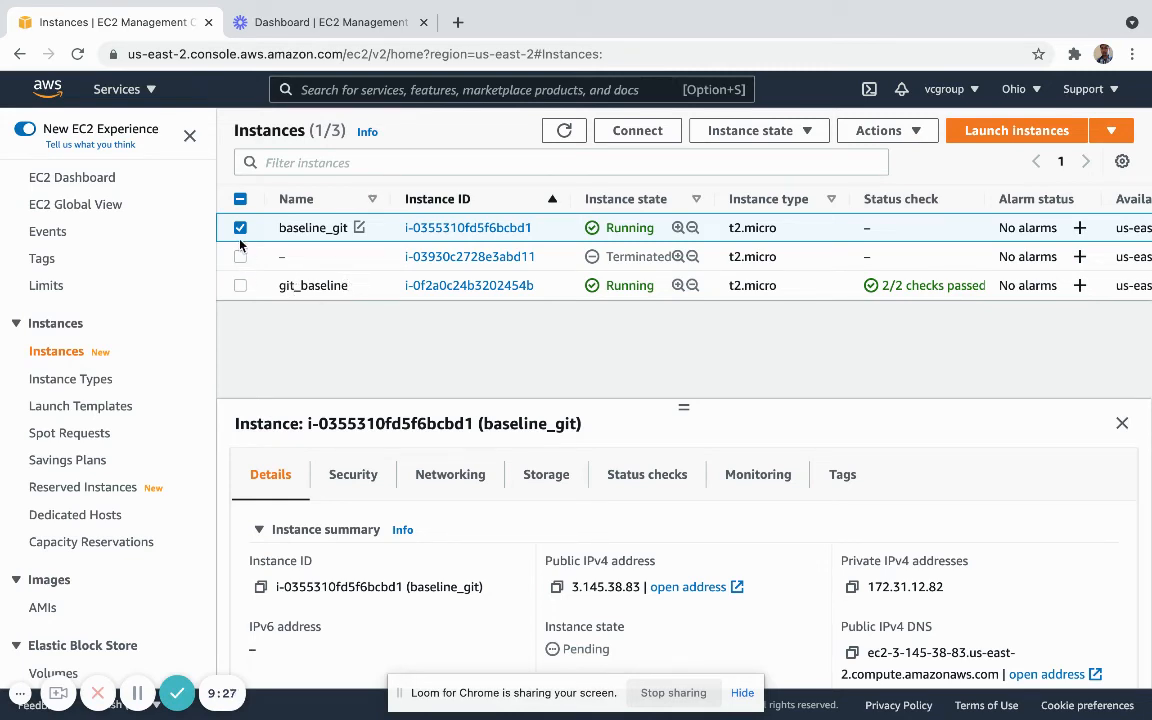
- Terminate the git_baseline instance
click(239, 285)
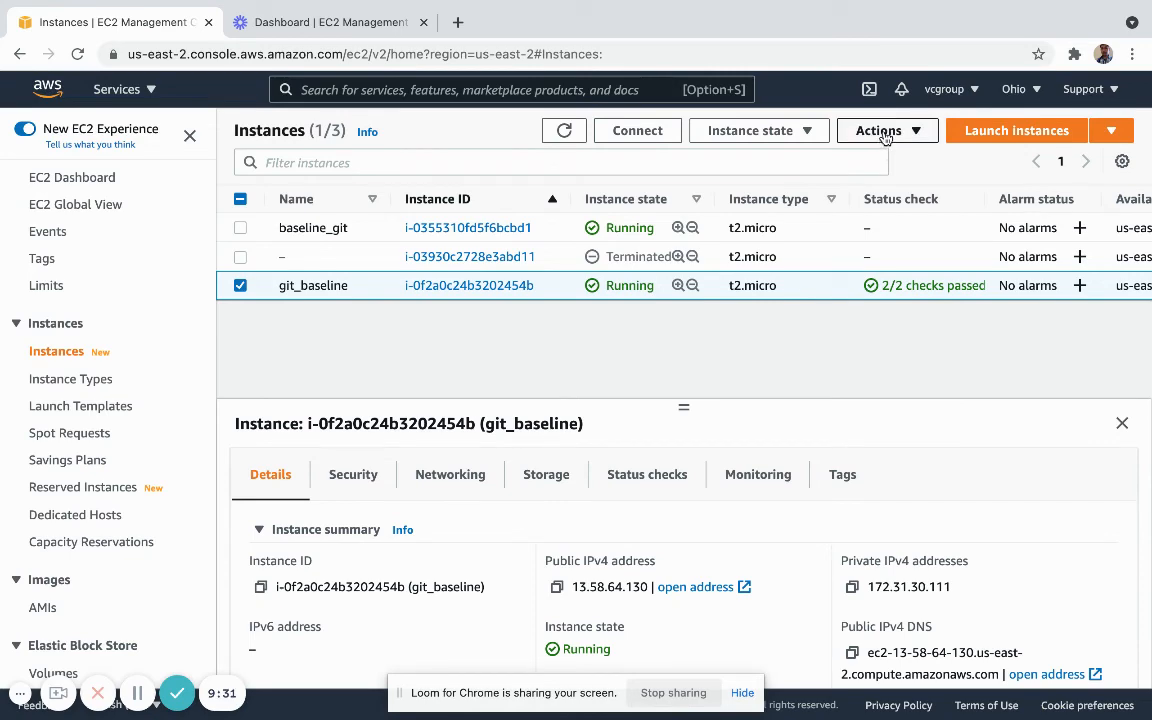
click(808, 134)
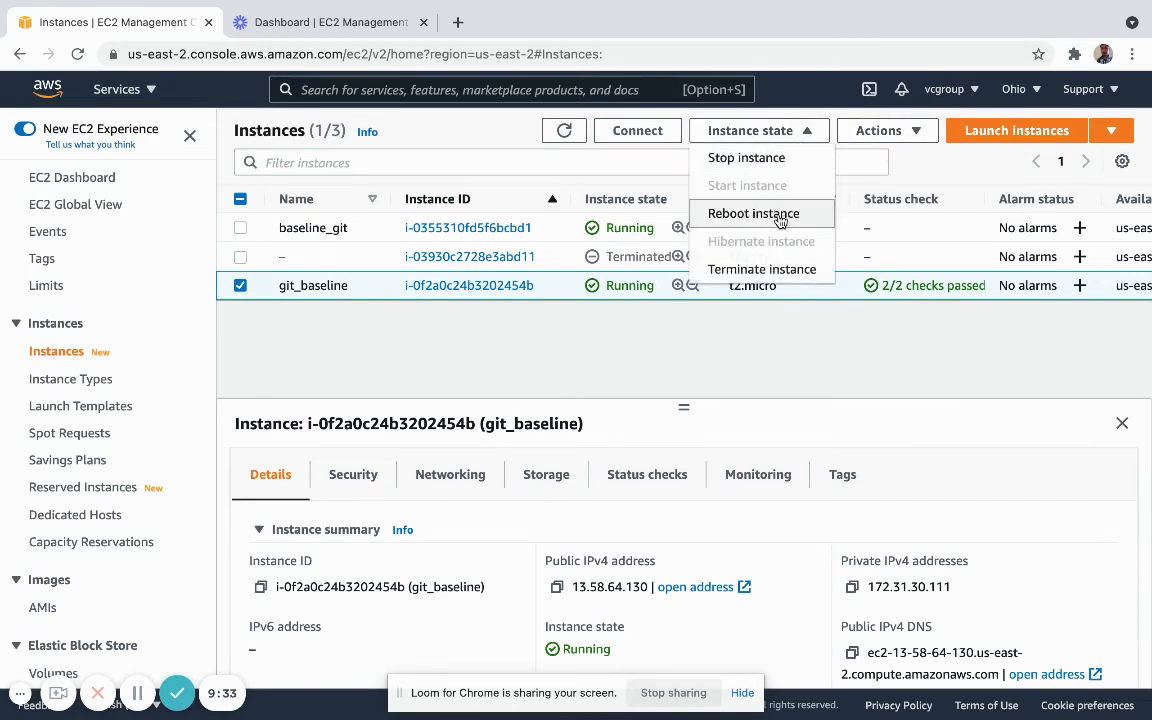
click(696, 248)
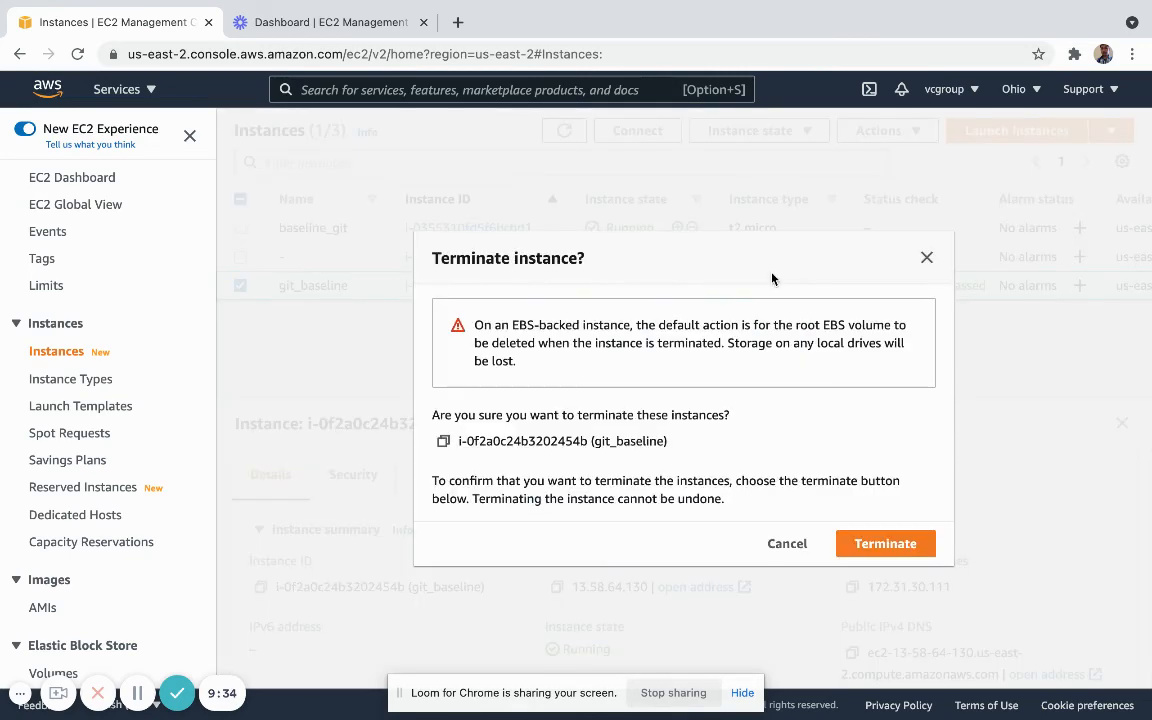
click(872, 546)
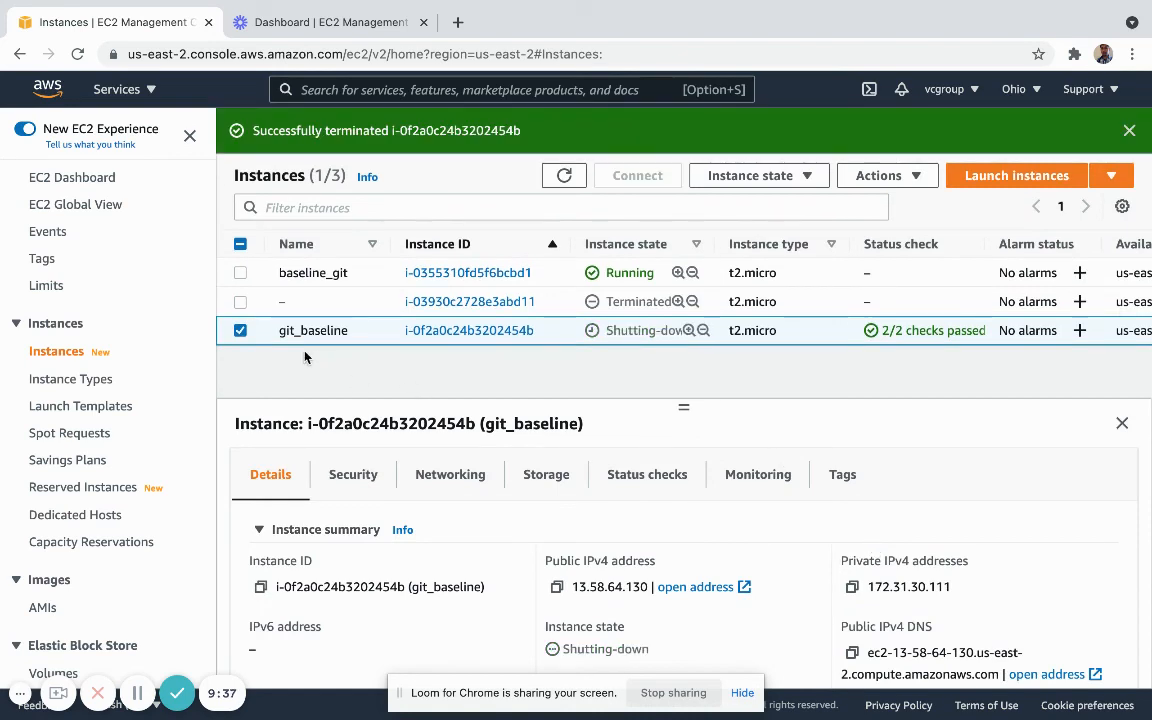
- Select only the baseline_git instance, open its connection options and copy the example SSH command
click(241, 274)
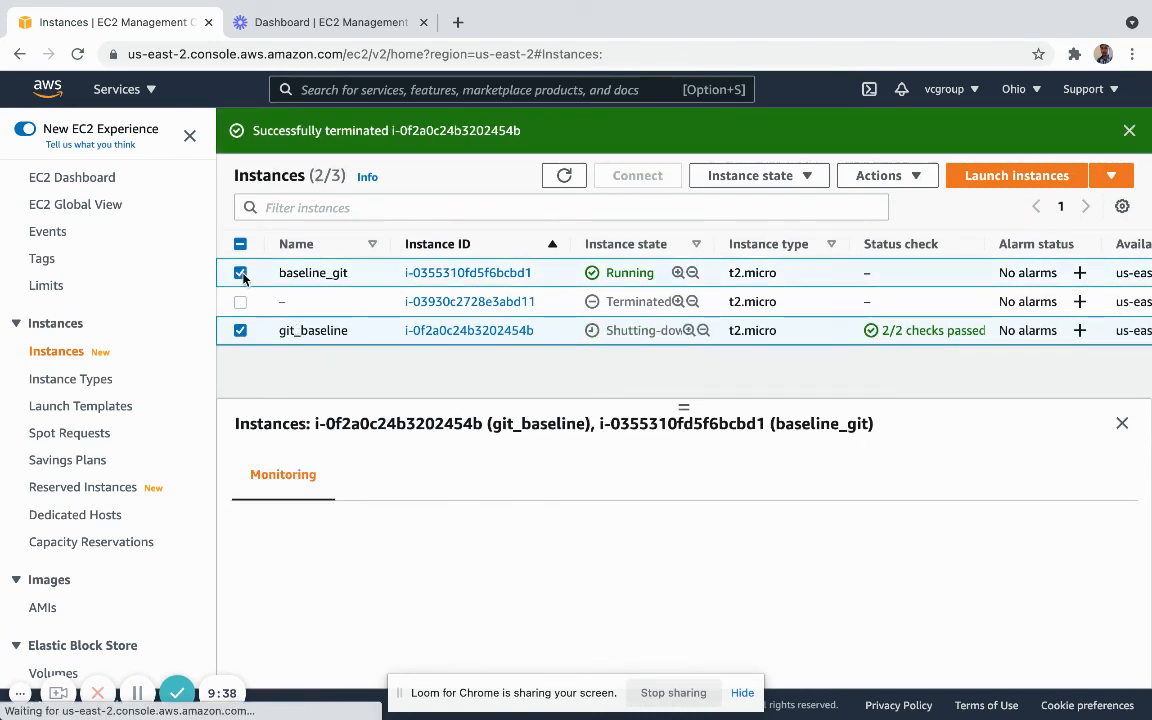
click(241, 331)
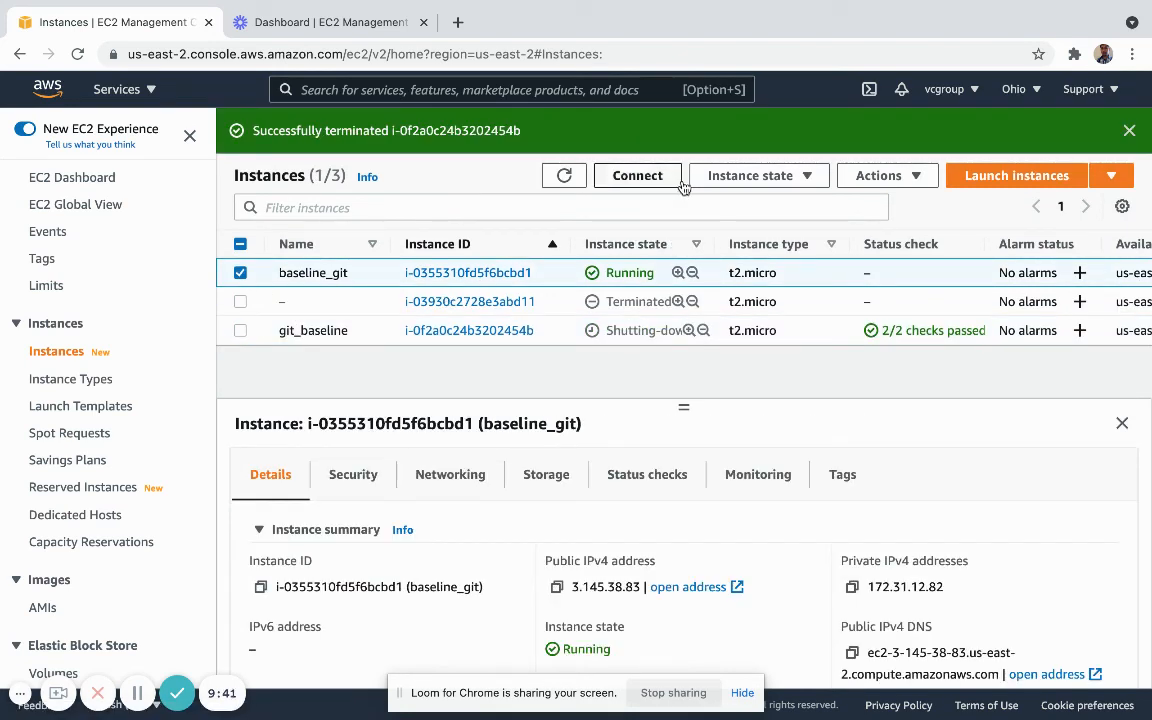
click(645, 176)
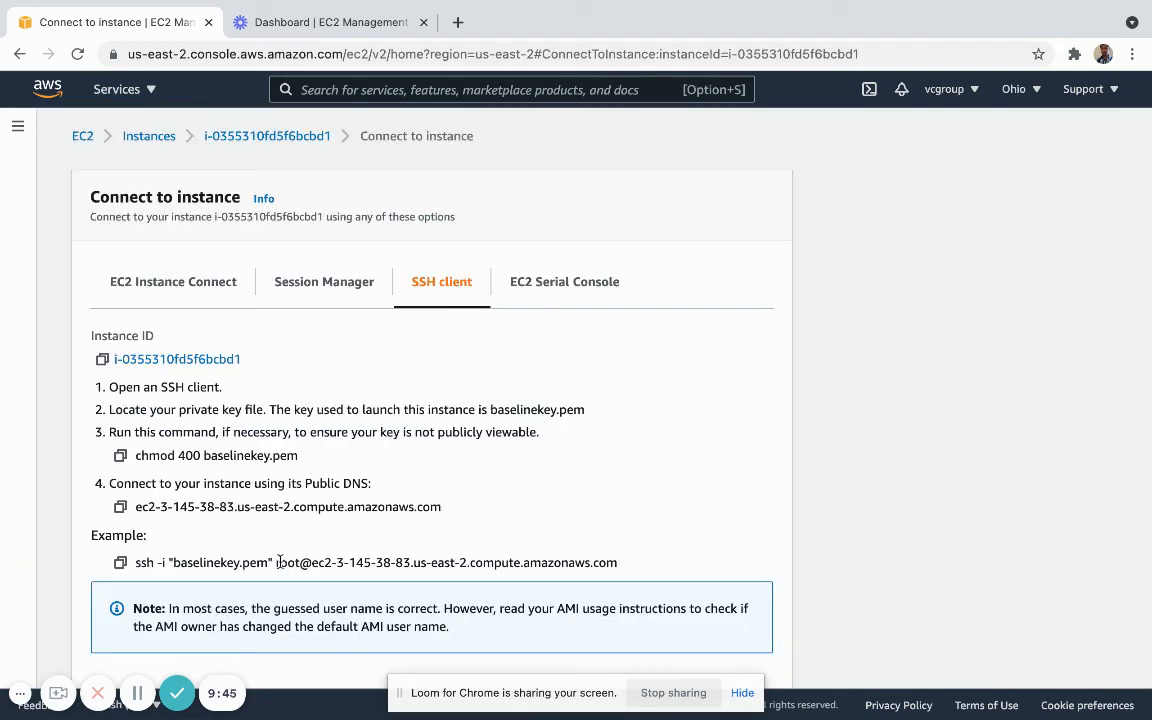
click(120, 562)
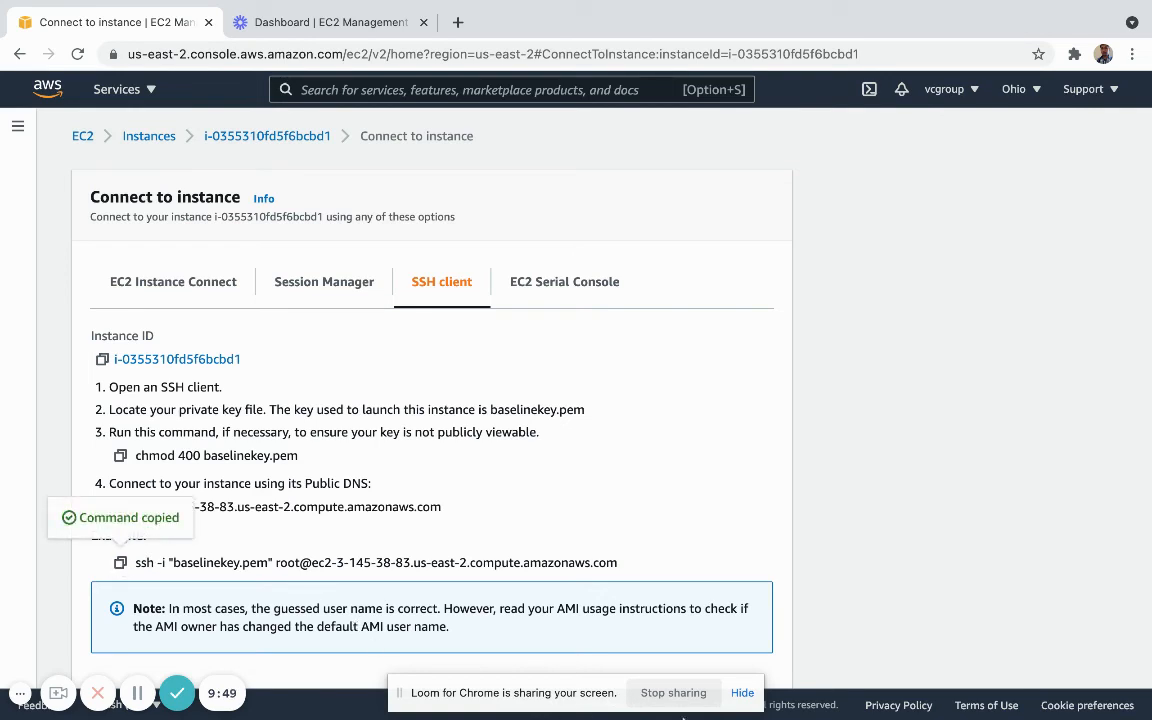
- Switch to Terminal, paste the copied SSH command at the prompt and set its login user to ec2-user
mouse_move(826, 696)
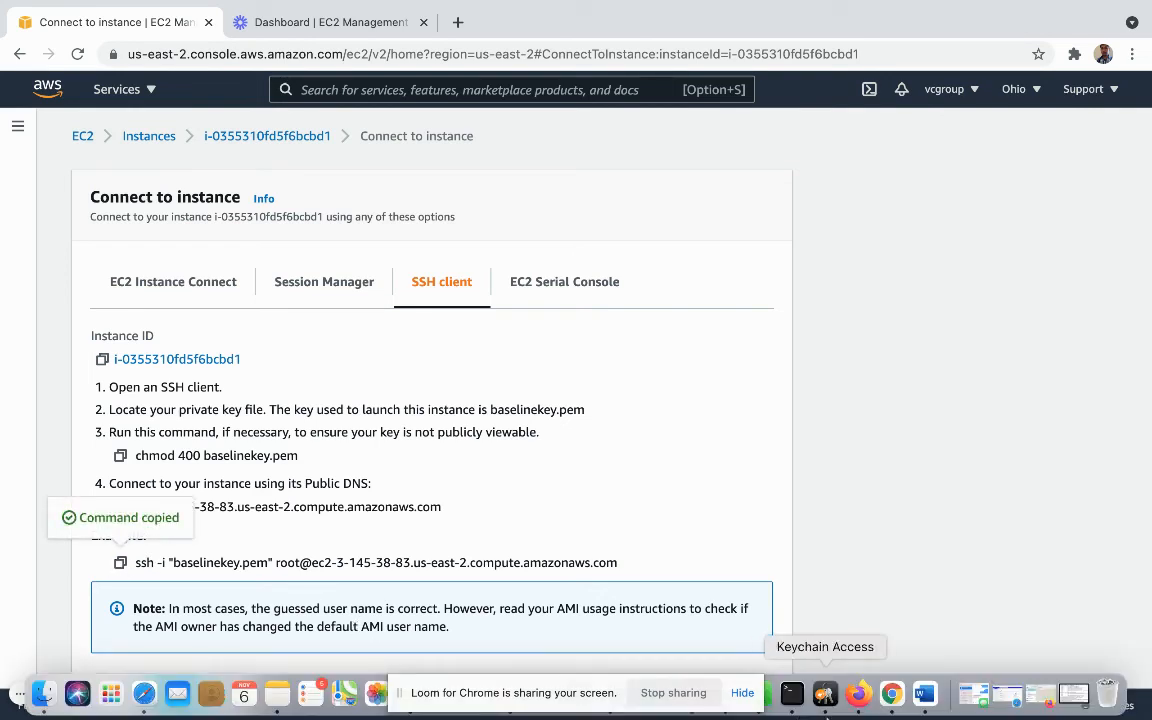
click(791, 693)
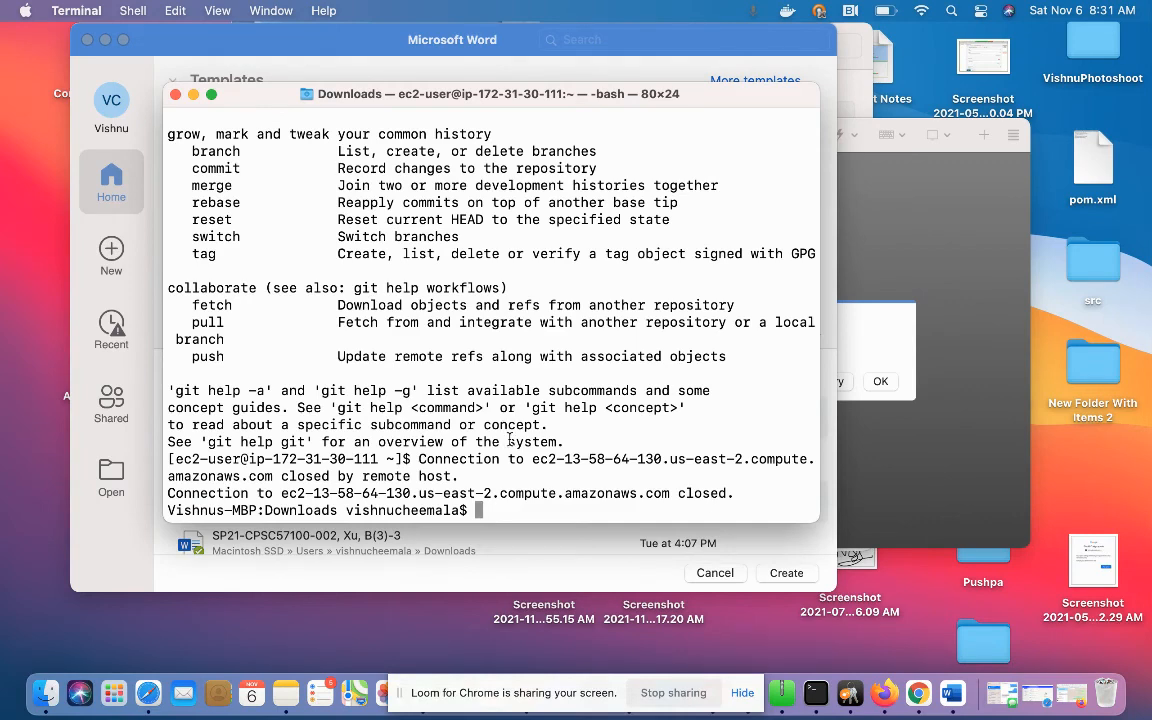
key(super+v)
key(Left)
key(Left)
key(Left)
key(Left)
key(Left)
key(Left)
key(Left)
key(Left)
key(Left)
key(Left)
key(Left)
key(Left)
key(Left)
key(Left)
key(Left)
key(Left)
key(Left)
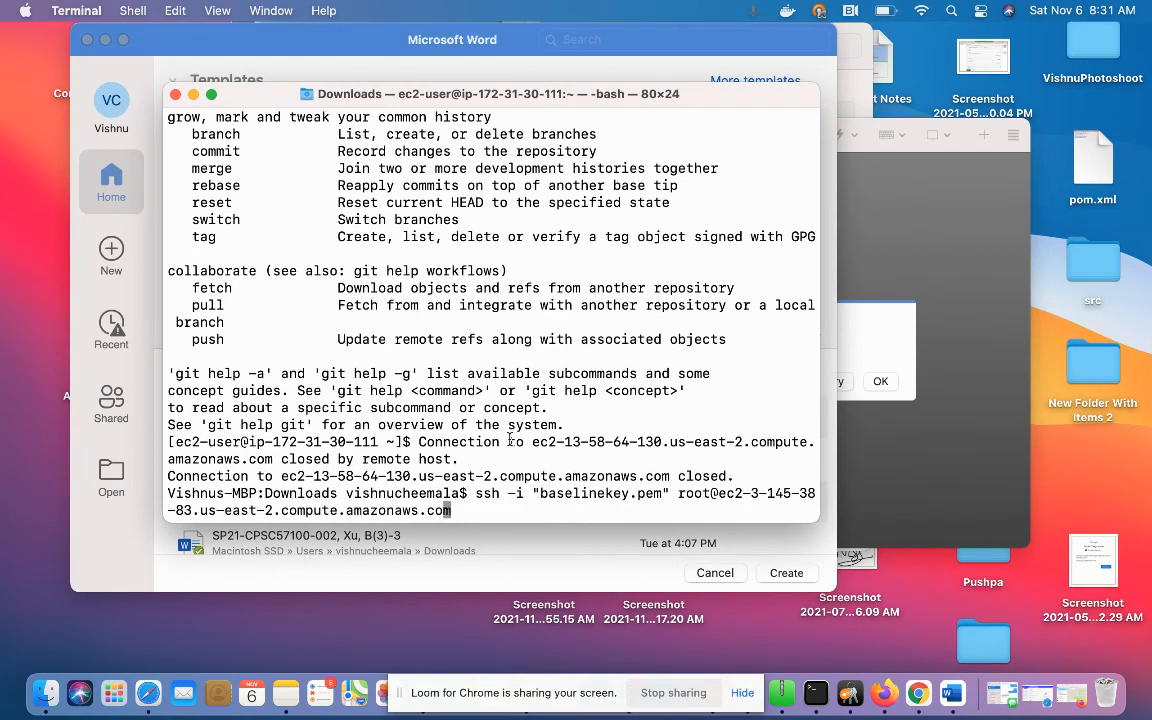
key(Left)
key(Left)
key(Left)
key(Left)
key(Left)
key(Left)
key(Left)
key(Left)
key(Left)
key(Left)
key(Left)
key(Left)
key(Left)
key(Left)
key(Left)
key(Left)
key(Left)
key(Left)
key(Left)
key(Left)
key(Left)
key(Left)
key(Left)
key(Left)
key(Left)
key(Left)
key(Left)
key(BackSpace)
key(BackSpace)
key(BackSpace)
key(BackSpace)
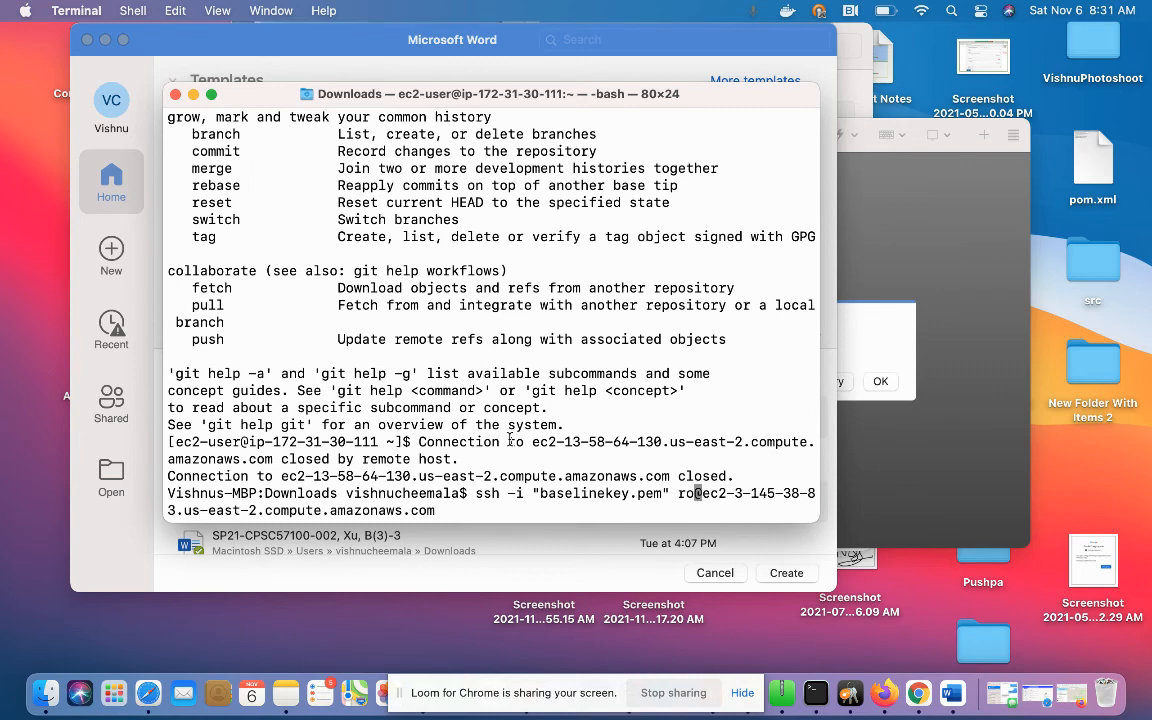
text(ec2-user)
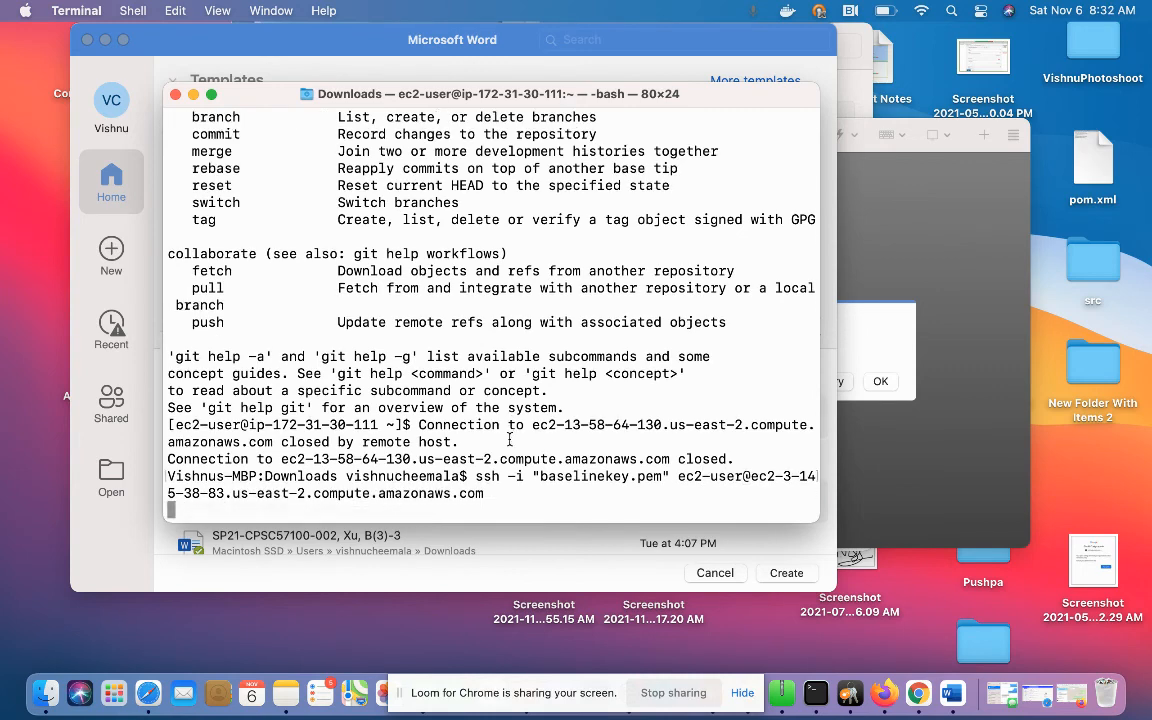
- Run the SSH command to connect to baseline_git and accept the host key with yes
key(Return)
text(yes)
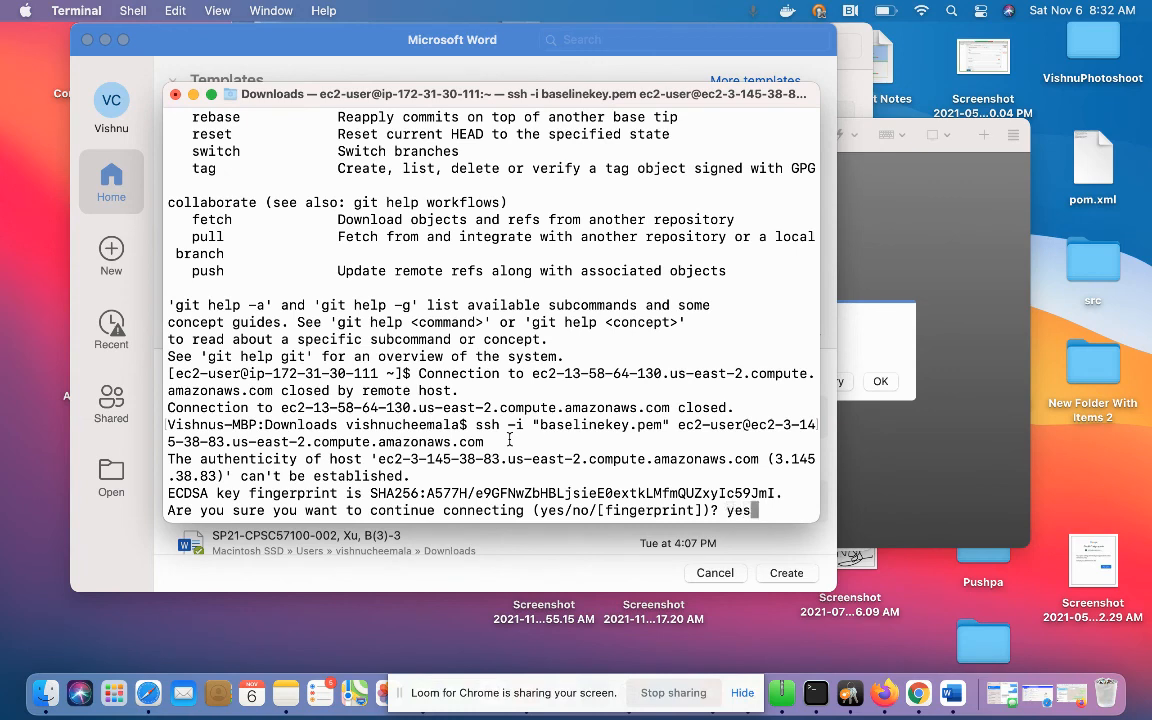
key(Return)
- Check that Git is present on the new instance by running which git and git clone
text(which git)
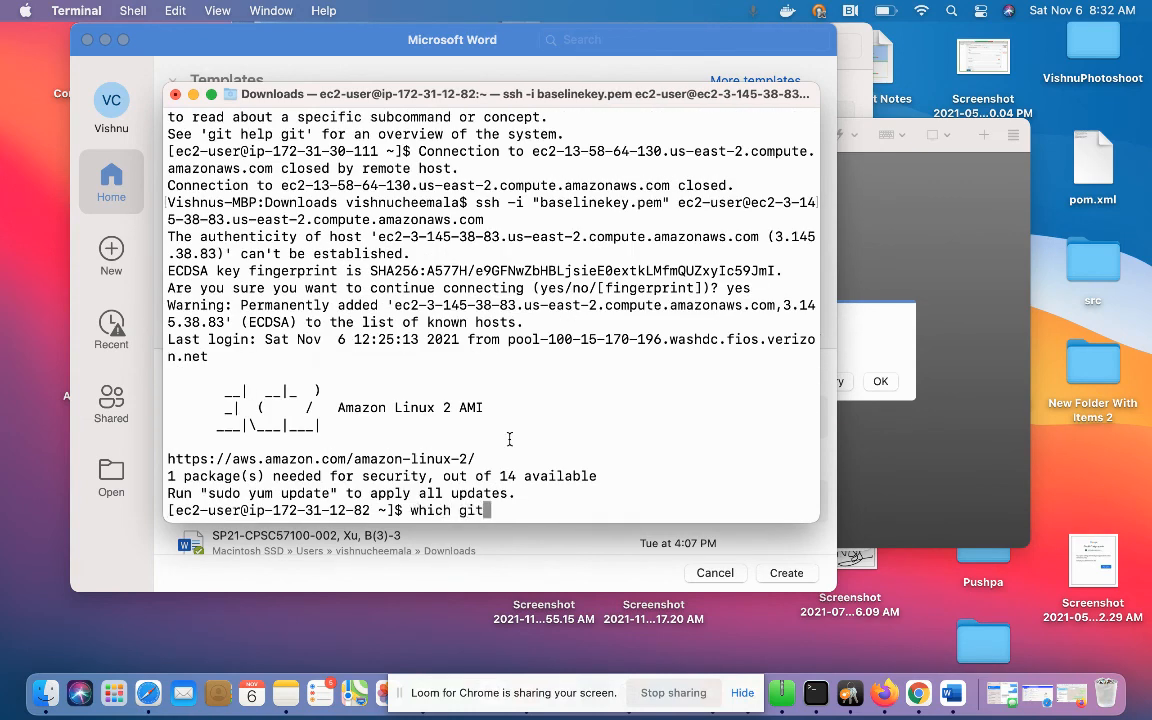
key(Return)
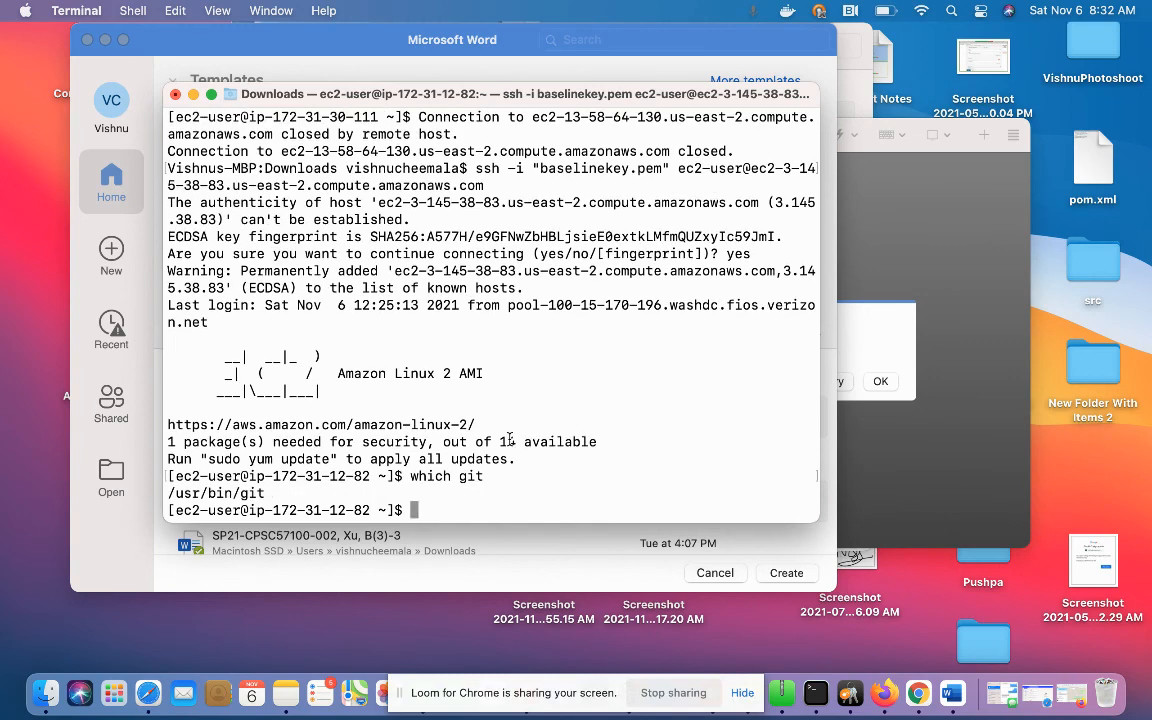
text(git clone)
key(Return)
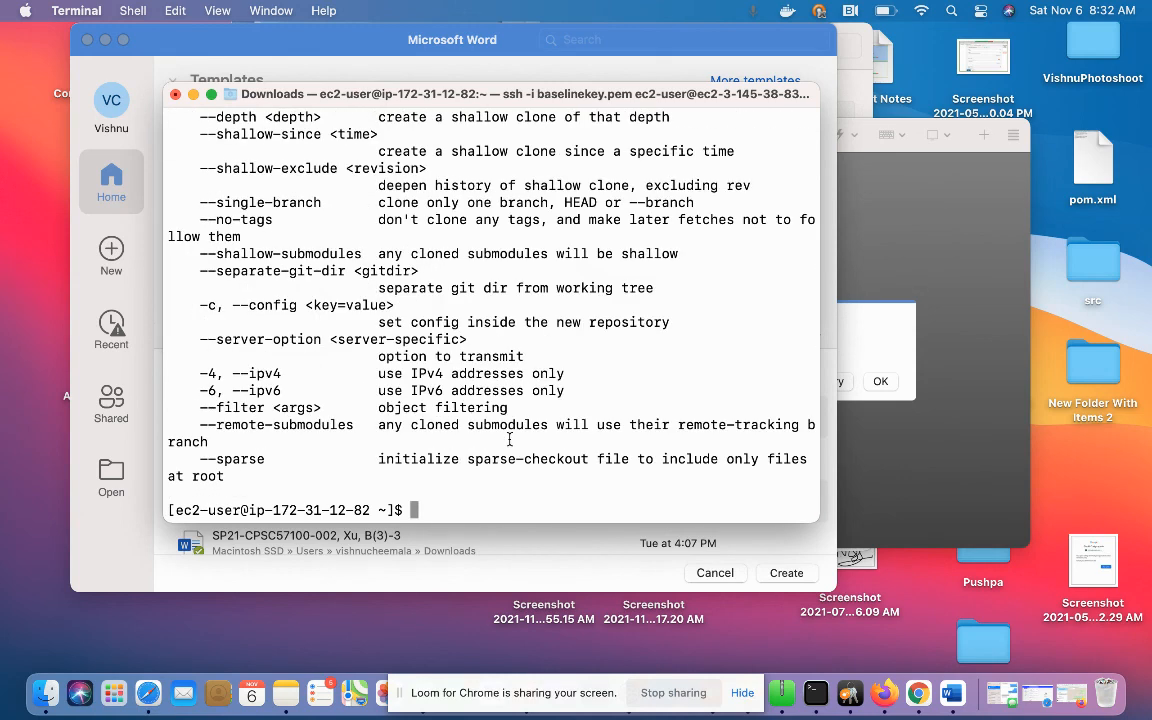
- Minimize the Terminal and Microsoft Word windows and switch back to Google Chrome
click(193, 95)
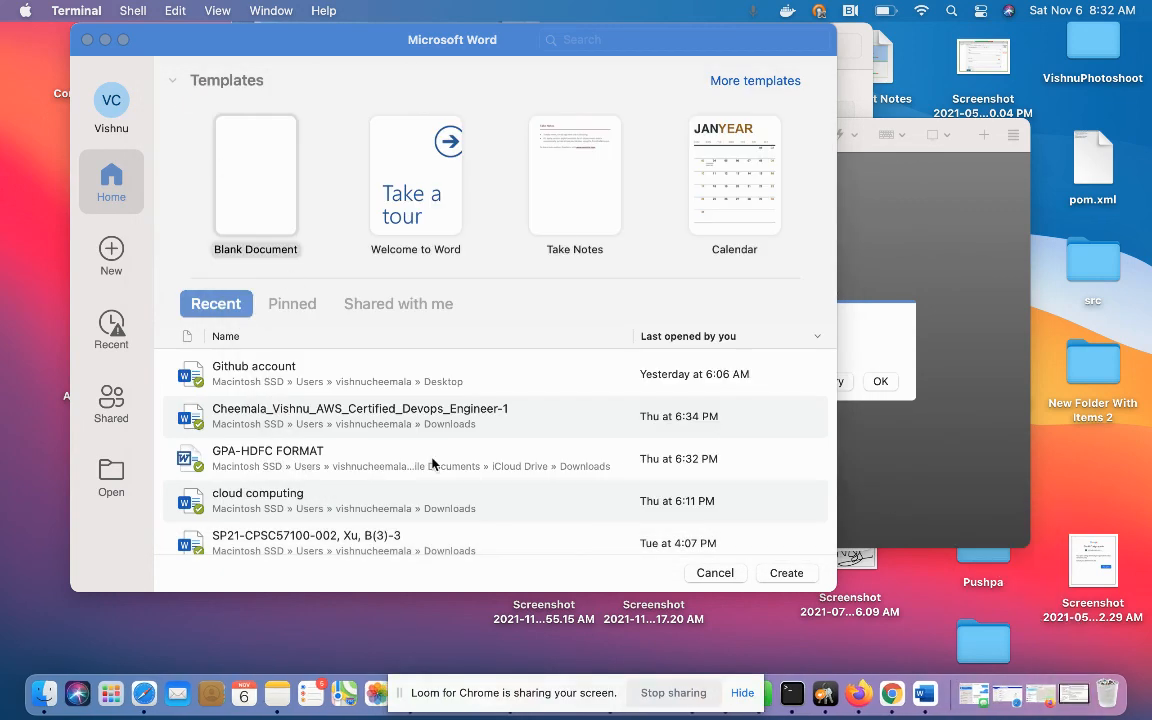
click(104, 46)
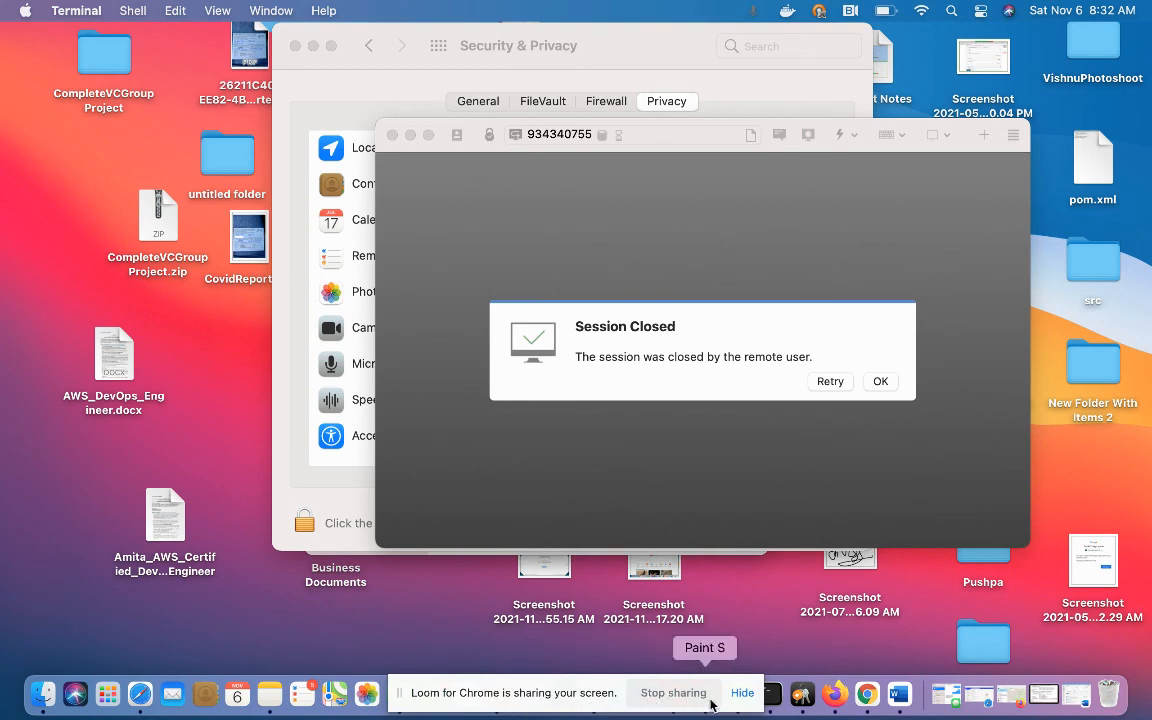
click(862, 700)
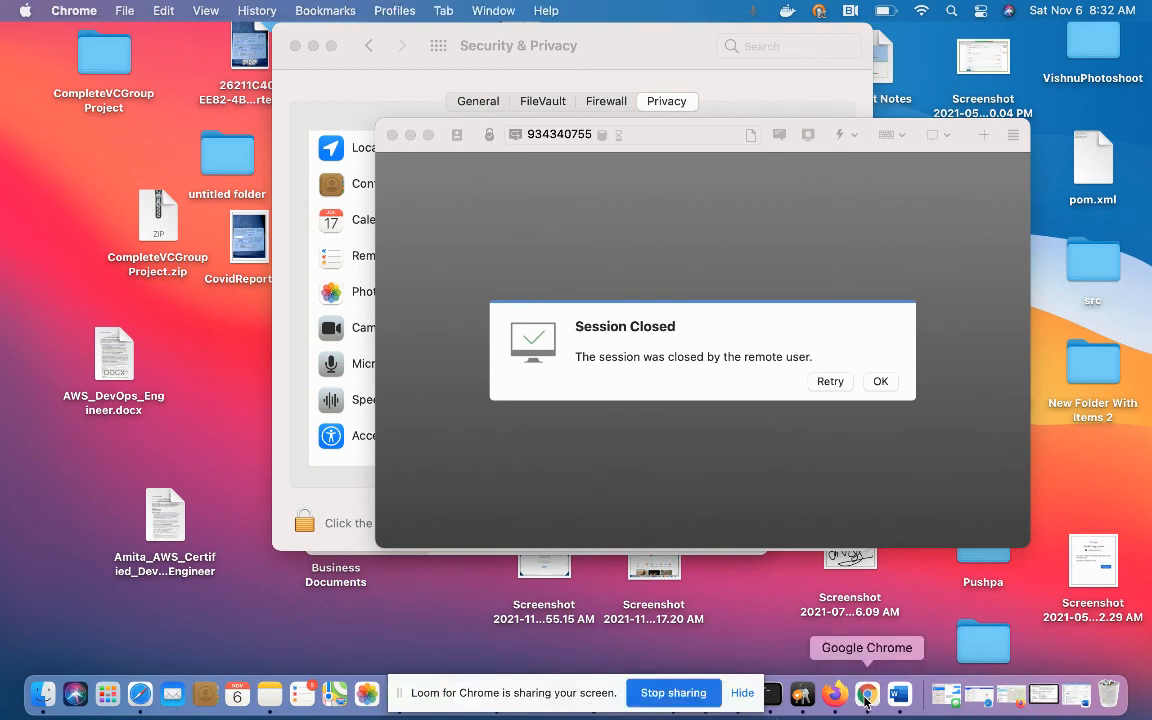